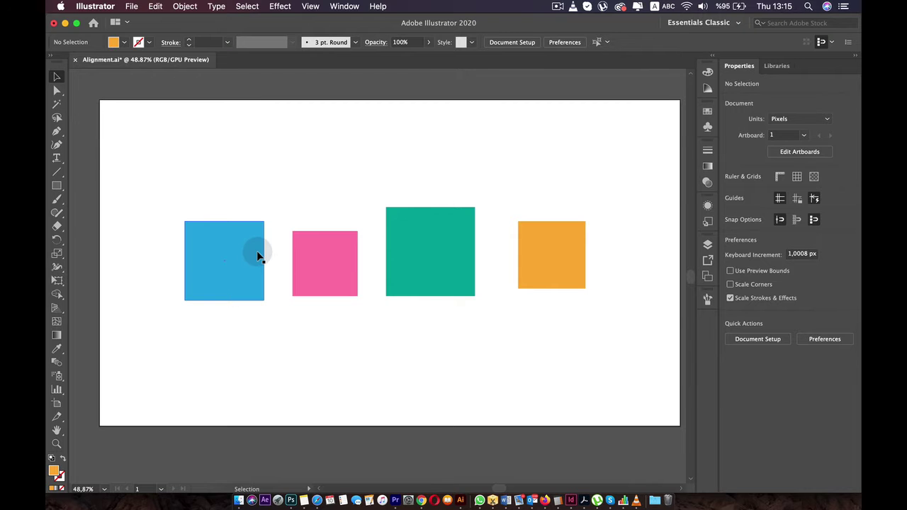
# - Select the blue, pink, teal and orange squares with a marquee and bring up the Align options
pyautogui.click(255, 253)
pyautogui.click(316, 257)
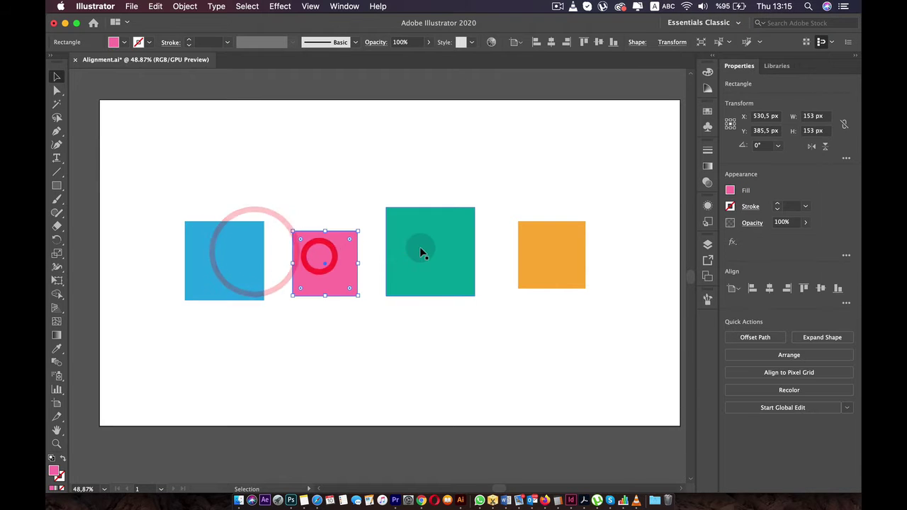
pyautogui.click(447, 248)
pyautogui.click(550, 262)
pyautogui.click(549, 263)
pyautogui.click(456, 261)
pyautogui.click(324, 248)
pyautogui.click(236, 252)
pyautogui.moveTo(152, 190); pyautogui.dragTo(603, 310)
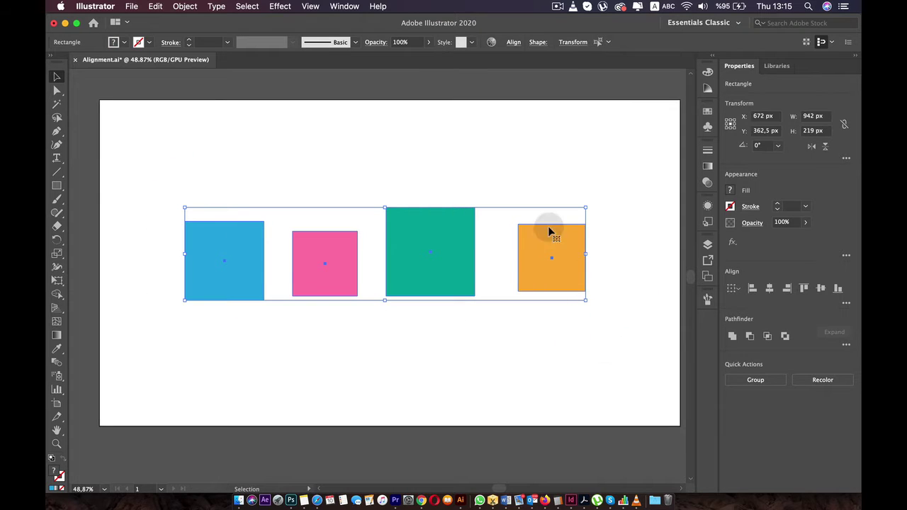
pyautogui.click(514, 44)
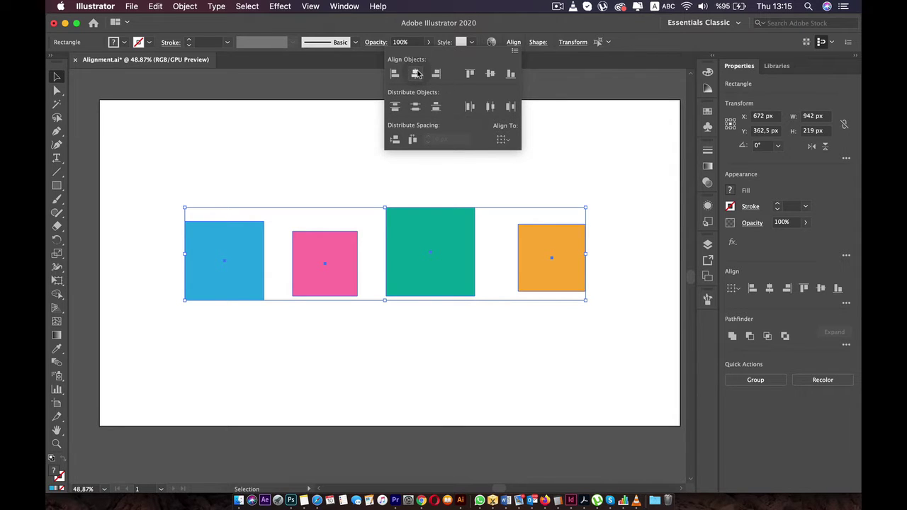
# - After trying top and bottom alignment, vertically centre the squares and distribute their centres horizontally
pyautogui.click(469, 74)
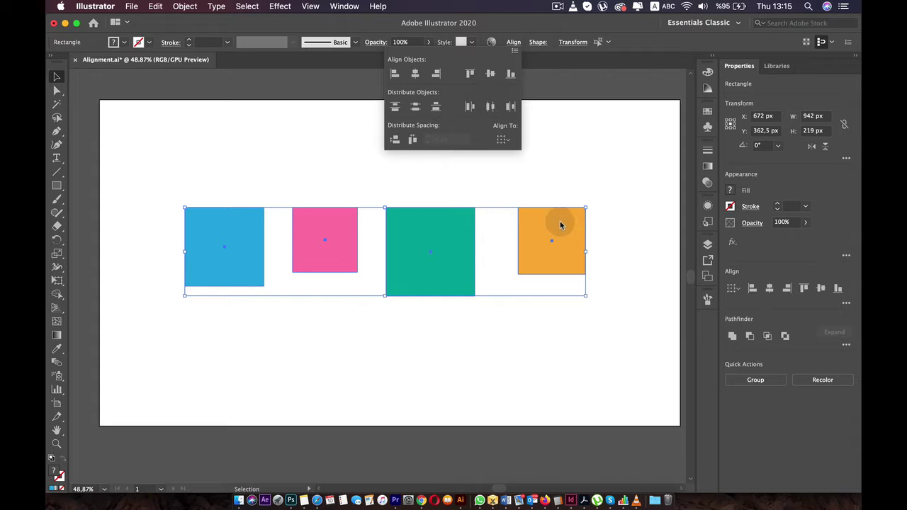
pyautogui.click(512, 74)
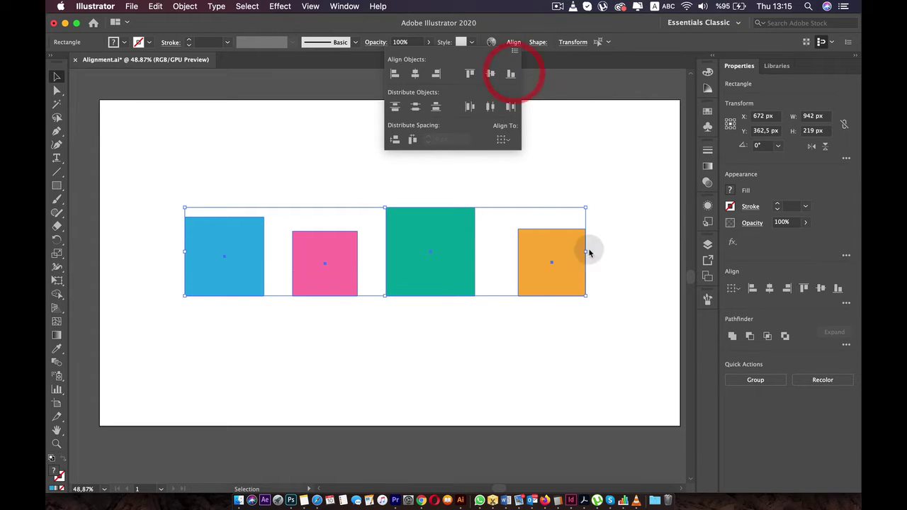
pyautogui.click(490, 74)
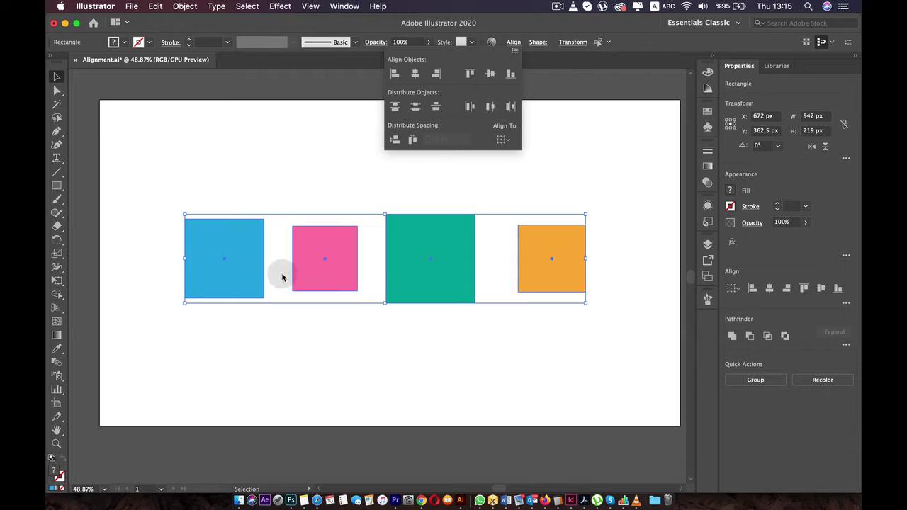
pyautogui.click(490, 107)
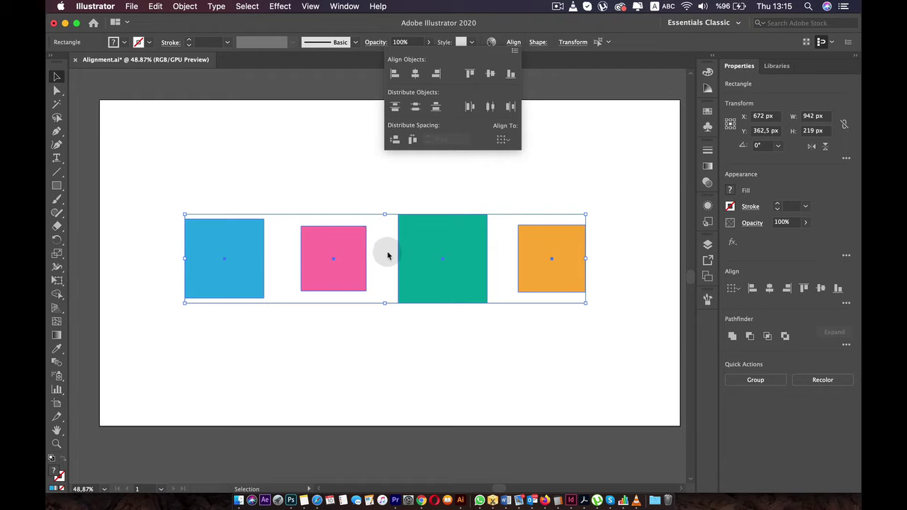
pyautogui.click(448, 241)
# - Select all four squares together with a marquee drag
pyautogui.click(486, 188)
pyautogui.click(443, 261)
pyautogui.click(537, 259)
pyautogui.click(416, 263)
pyautogui.click(319, 264)
pyautogui.click(244, 259)
pyautogui.click(324, 259)
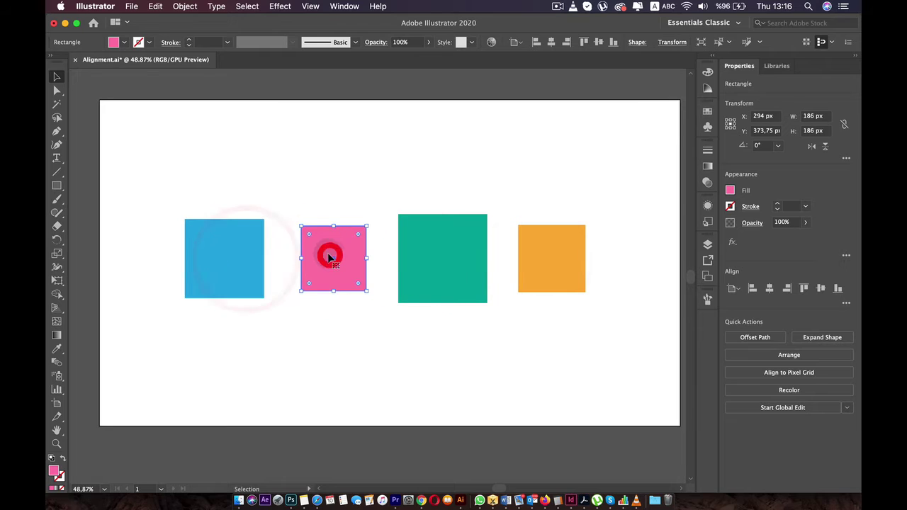
pyautogui.click(285, 257)
pyautogui.moveTo(387, 253); pyautogui.dragTo(480, 251)
pyautogui.moveTo(174, 197); pyautogui.dragTo(622, 320)
# - Align to the orange key object and distribute the squares horizontally with 10 px spacing
pyautogui.click(517, 47)
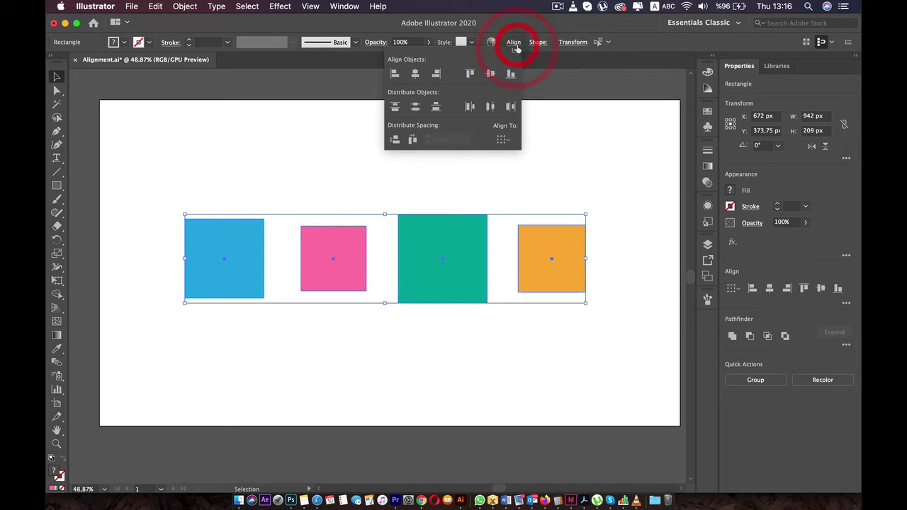
pyautogui.click(503, 142)
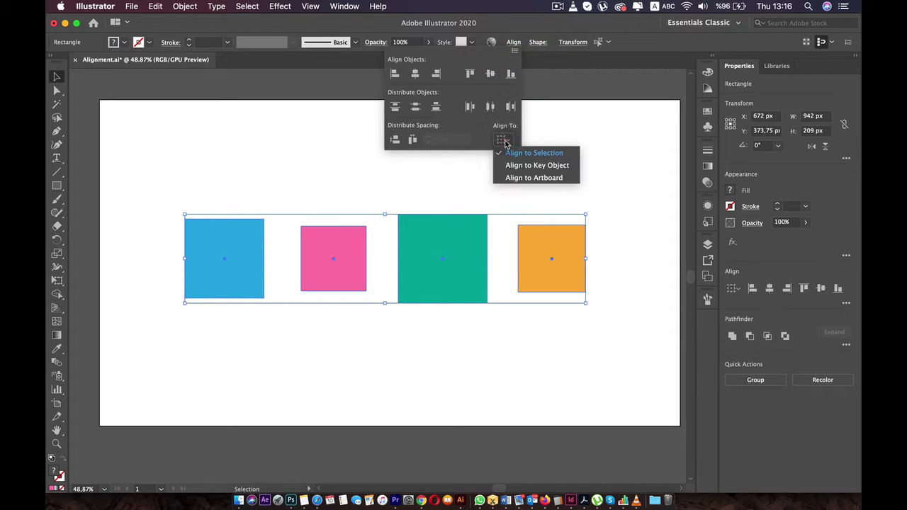
pyautogui.click(537, 170)
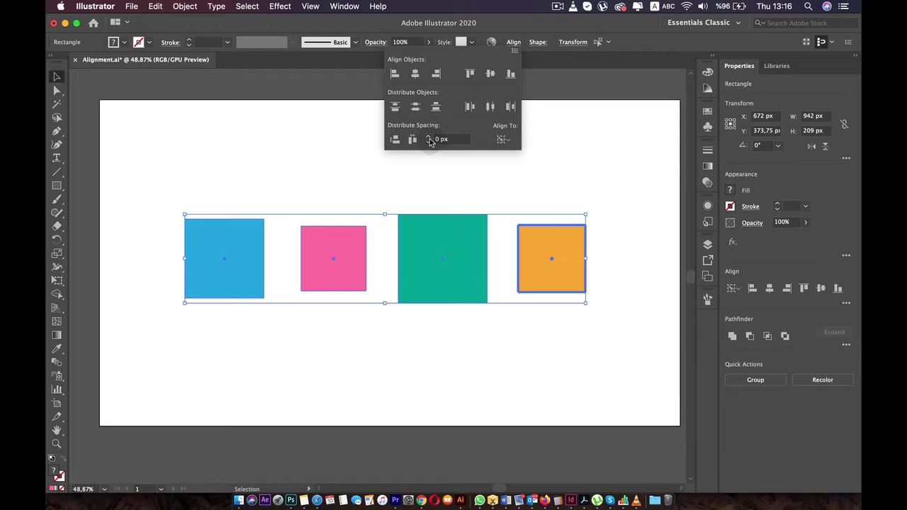
pyautogui.click(435, 140)
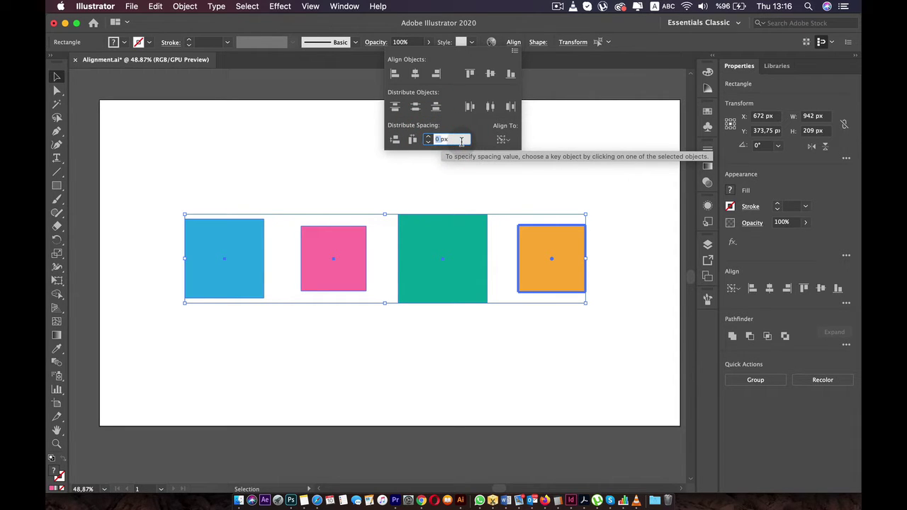
pyautogui.write('2')
pyautogui.write('0')
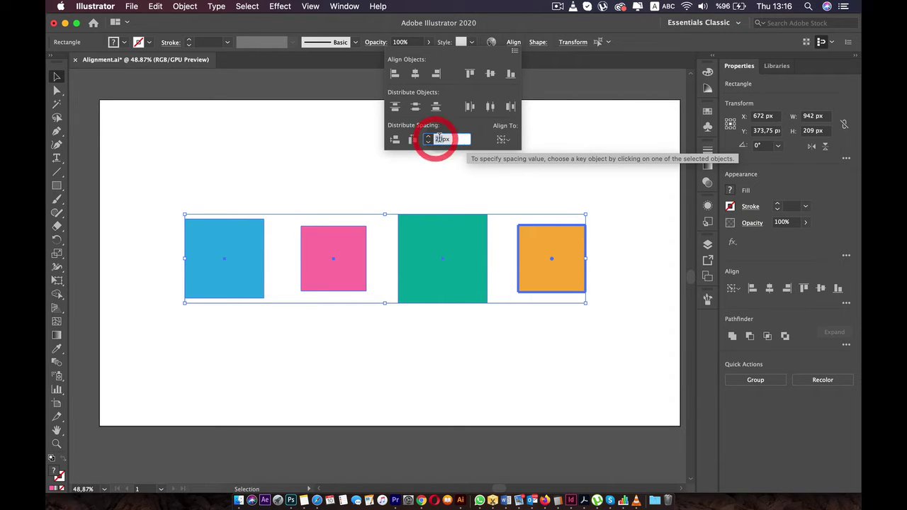
pyautogui.write('1')
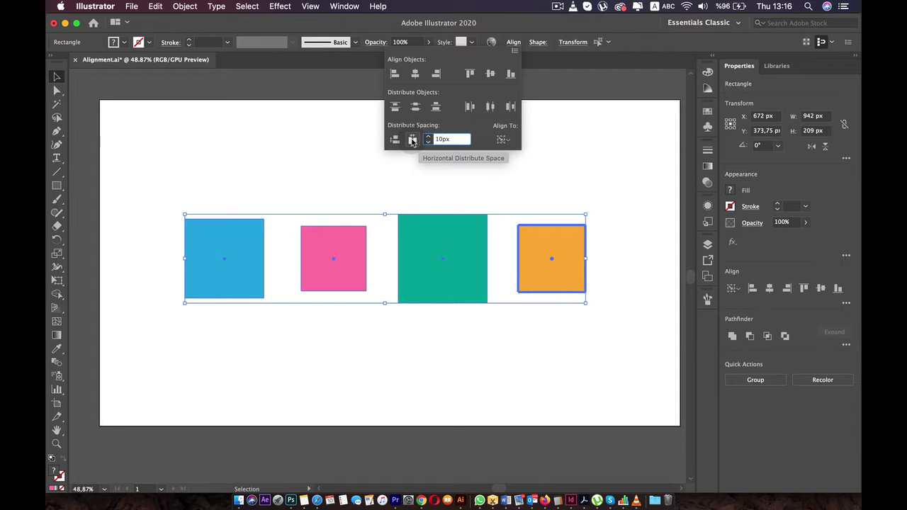
pyautogui.write('0')
pyautogui.click(412, 140)
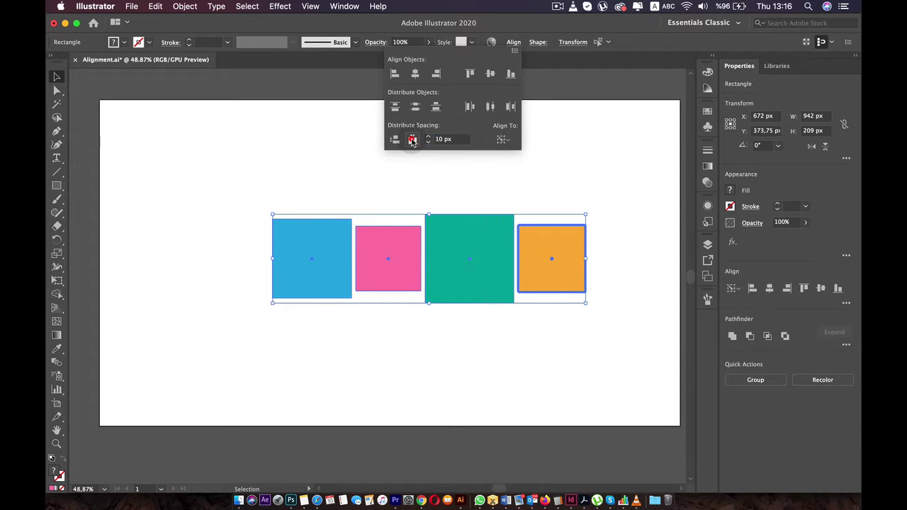
pyautogui.click(333, 198)
# - Select all four squares together with a marquee drag
pyautogui.click(439, 342)
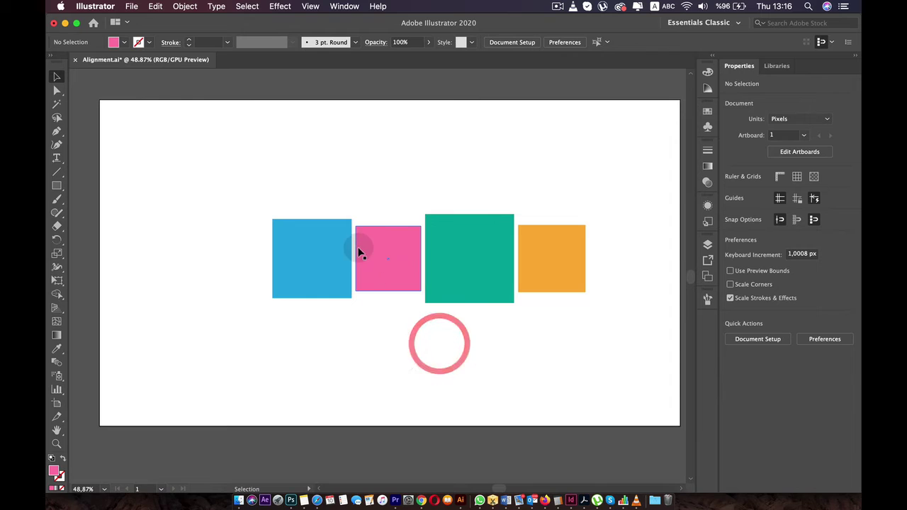
pyautogui.click(531, 260)
pyautogui.click(458, 260)
pyautogui.click(369, 263)
pyautogui.click(320, 257)
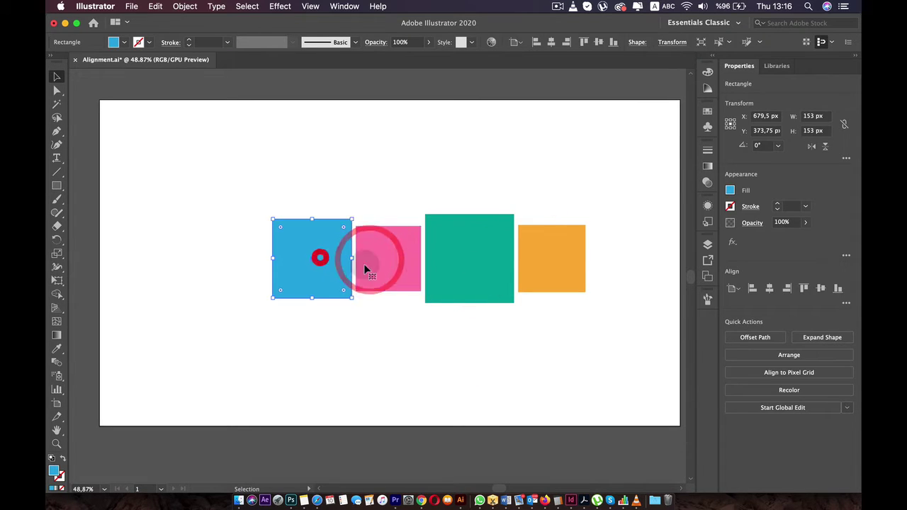
pyautogui.moveTo(617, 211); pyautogui.dragTo(248, 297)
# - With orange as key object, distribute the squares horizontally with 30 px spacing
pyautogui.click(513, 42)
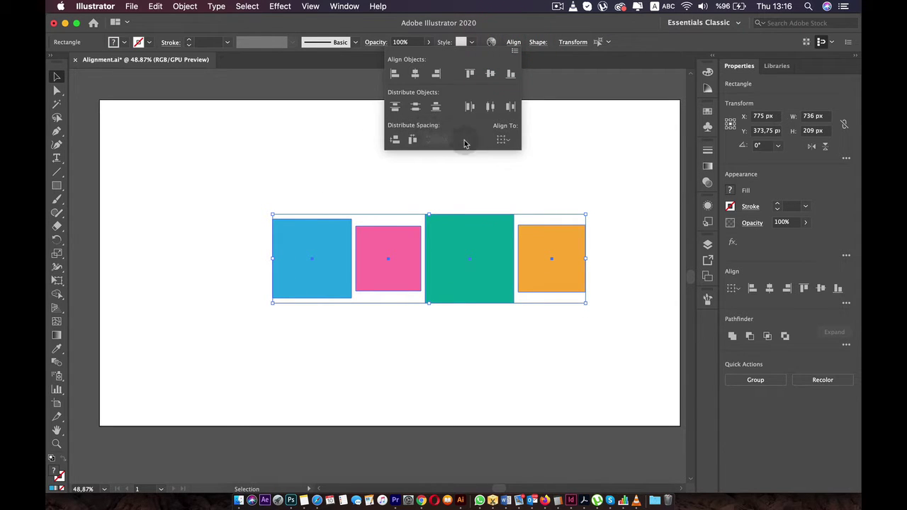
pyautogui.click(503, 139)
pyautogui.click(526, 162)
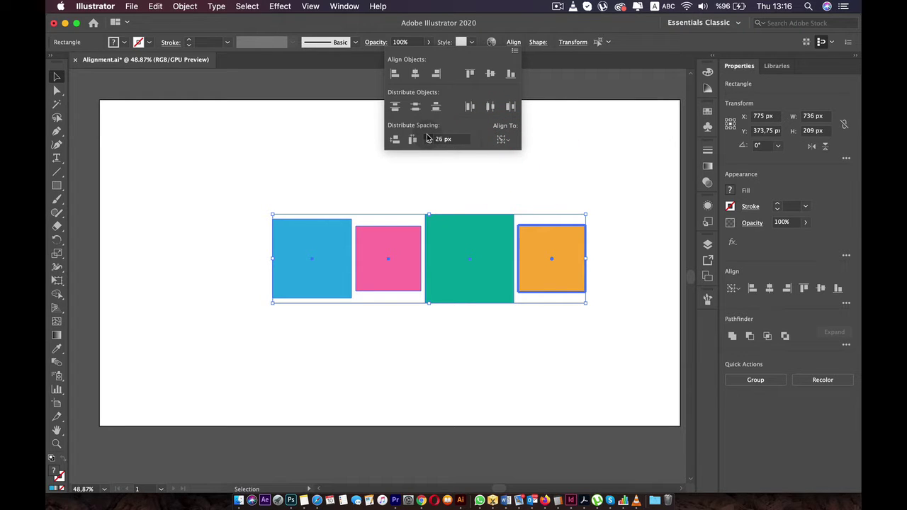
pyautogui.click(427, 137)
pyautogui.click(426, 137)
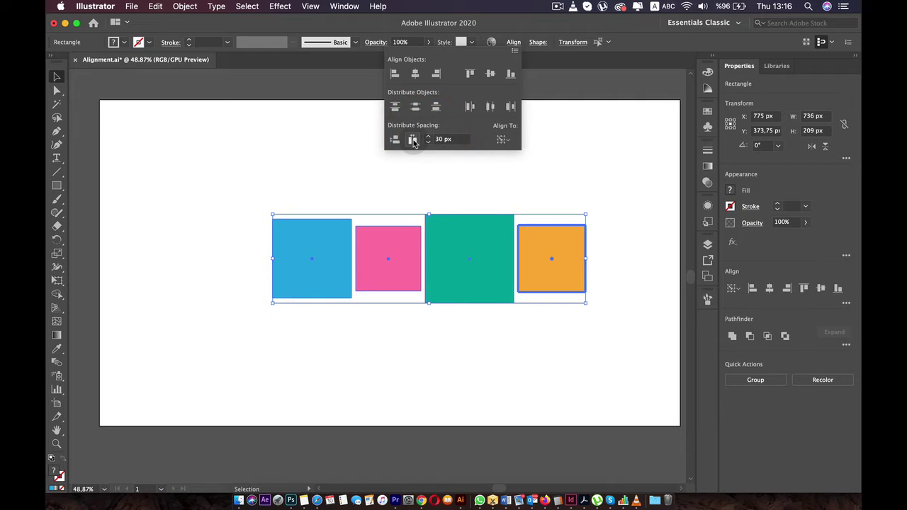
pyautogui.click(414, 141)
pyautogui.click(547, 211)
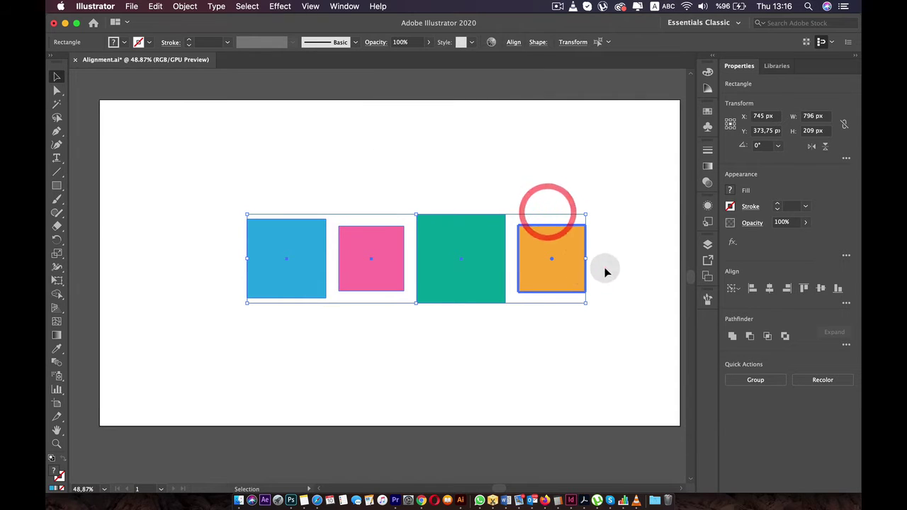
pyautogui.click(614, 265)
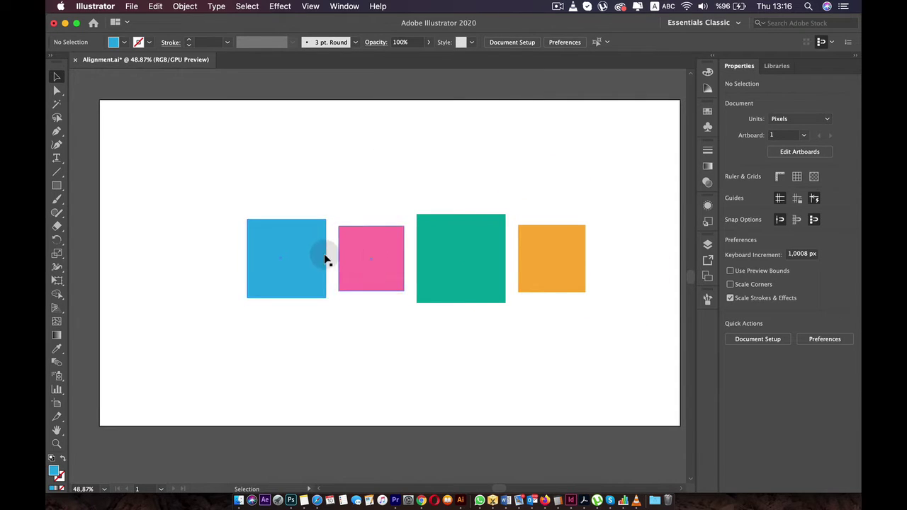
pyautogui.moveTo(612, 305); pyautogui.dragTo(637, 325)
# - Stack pink above and teal below the blue square, nudge orange up-left, and select the column
pyautogui.click(569, 330)
pyautogui.click(339, 253)
pyautogui.moveTo(370, 265); pyautogui.dragTo(285, 179)
pyautogui.moveTo(442, 275); pyautogui.dragTo(271, 371)
pyautogui.click(284, 178)
pyautogui.moveTo(552, 278); pyautogui.dragTo(531, 242)
pyautogui.moveTo(385, 135); pyautogui.dragTo(216, 397)
# - Centre the three stacked squares horizontally and space them 30 px apart with teal as key object
pyautogui.click(512, 42)
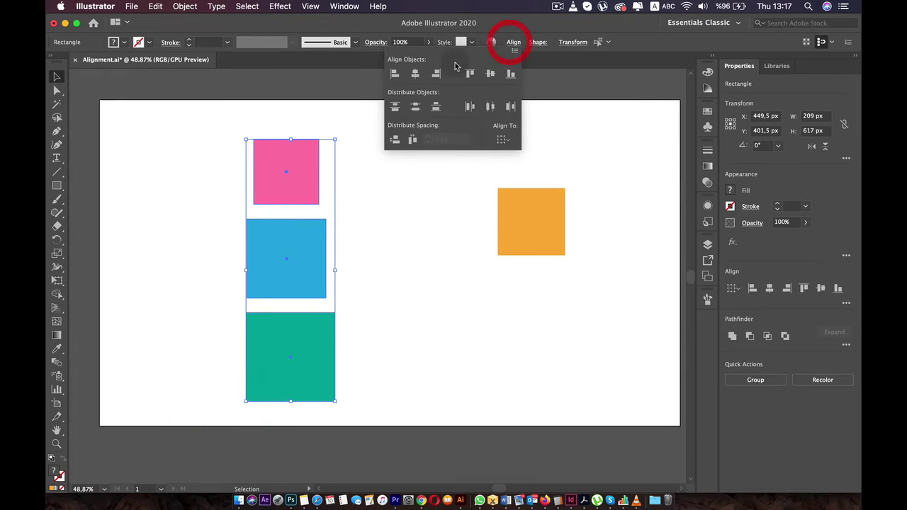
pyautogui.click(269, 179)
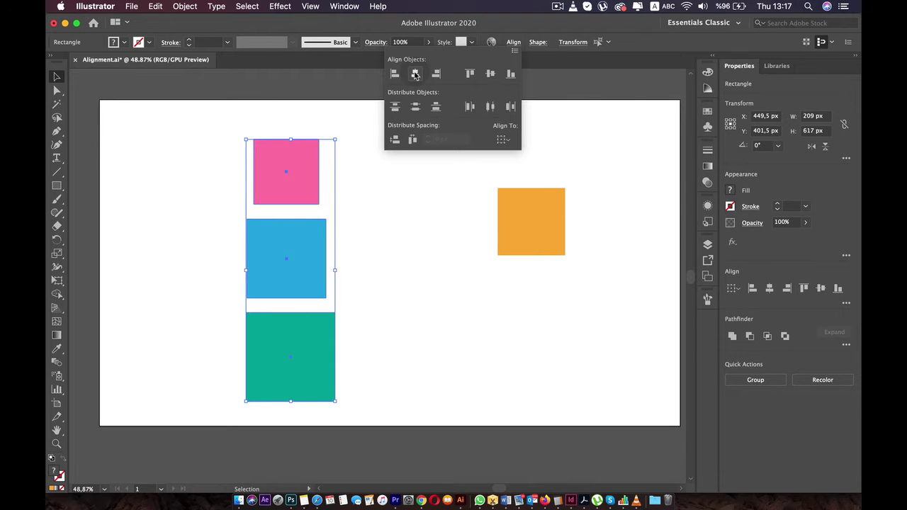
pyautogui.click(415, 74)
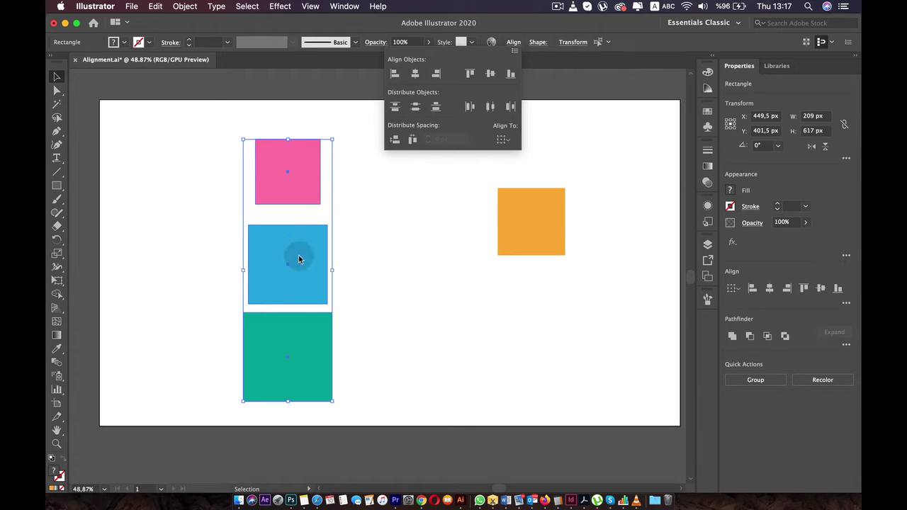
pyautogui.click(503, 139)
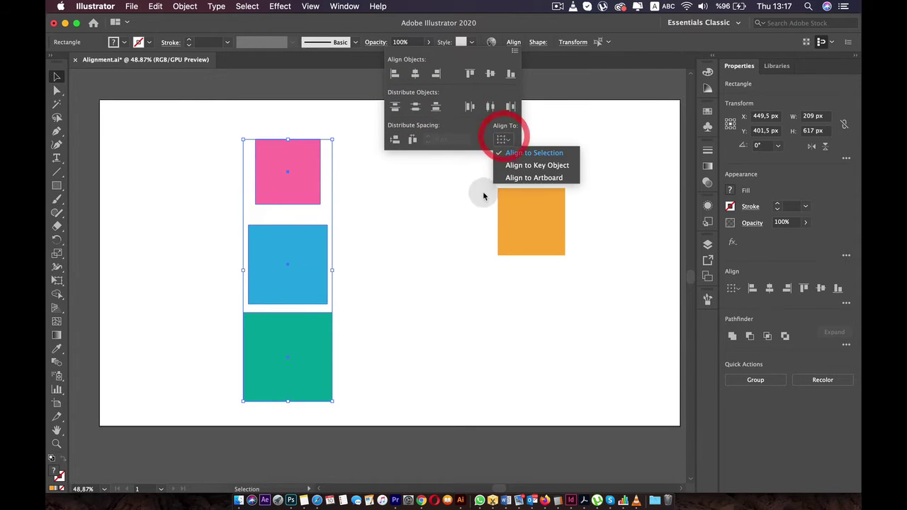
pyautogui.click(542, 167)
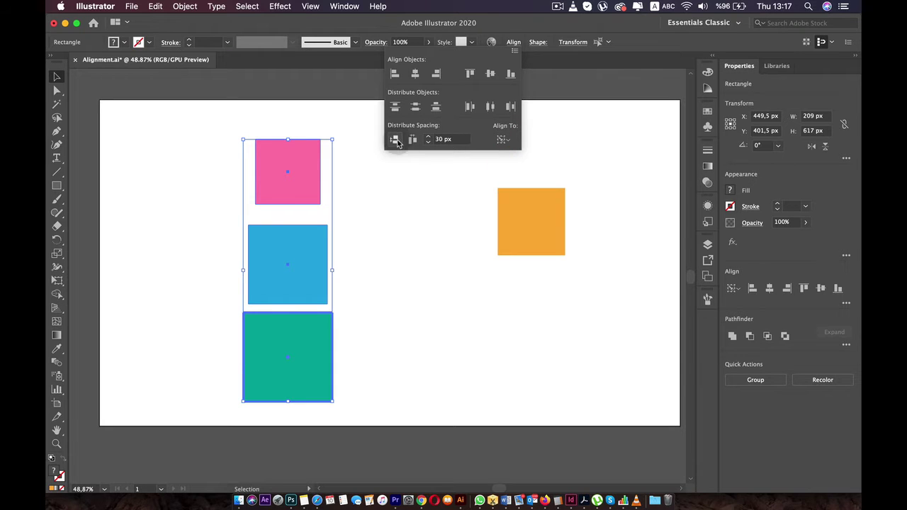
pyautogui.click(395, 140)
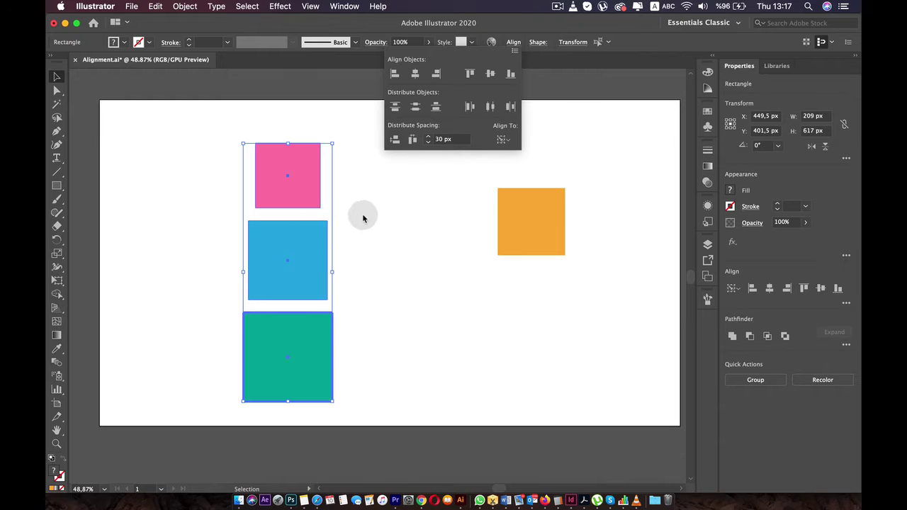
pyautogui.click(366, 237)
# - Drag the teal, blue and pink squares back into a row left of orange and select all four
pyautogui.moveTo(383, 197); pyautogui.dragTo(425, 210)
pyautogui.moveTo(309, 227); pyautogui.dragTo(341, 198)
pyautogui.moveTo(311, 324); pyautogui.dragTo(222, 229)
pyautogui.moveTo(432, 214); pyautogui.dragTo(443, 216)
pyautogui.moveTo(601, 139); pyautogui.dragTo(149, 268)
pyautogui.click(511, 41)
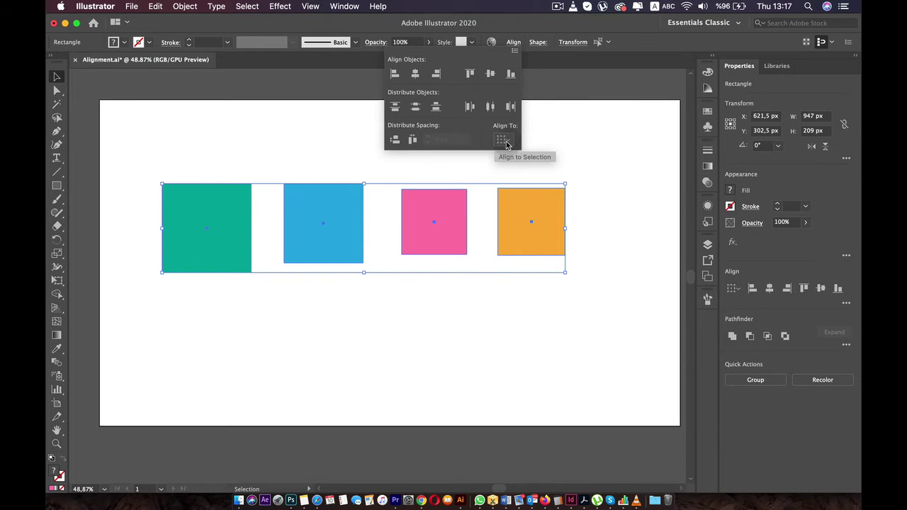
# - Using the artboard as reference, distribute equal horizontal spacing across the four squares
pyautogui.click(502, 139)
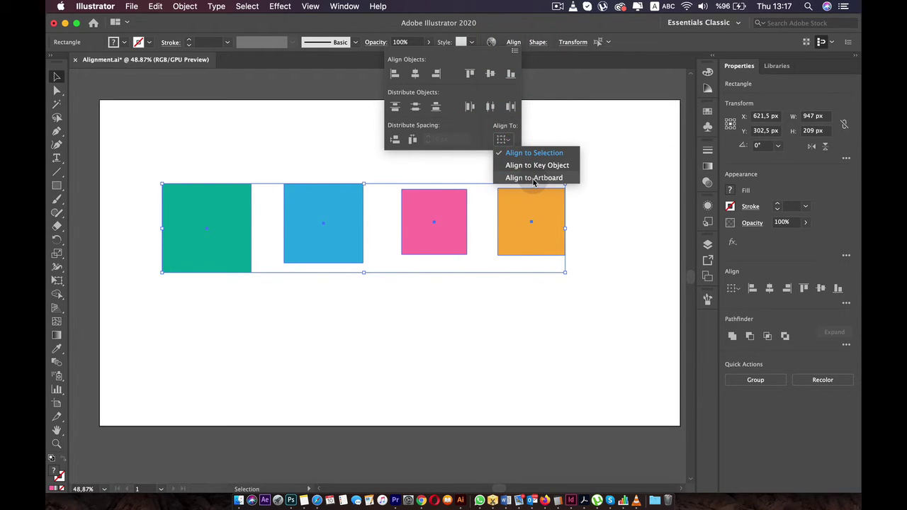
pyautogui.click(533, 178)
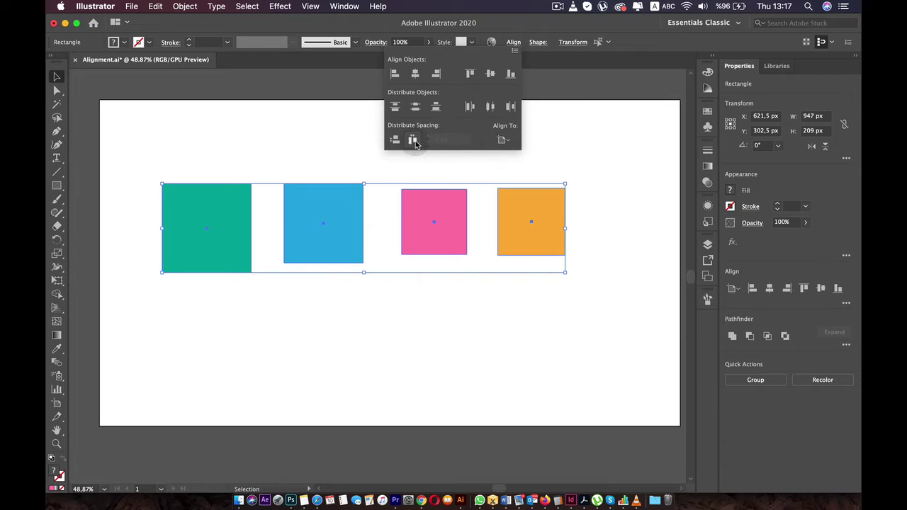
pyautogui.click(414, 141)
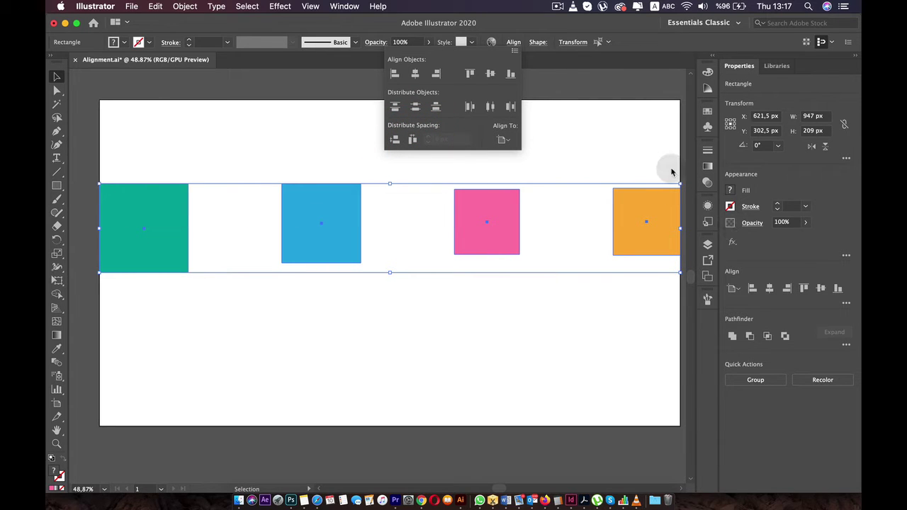
pyautogui.click(471, 291)
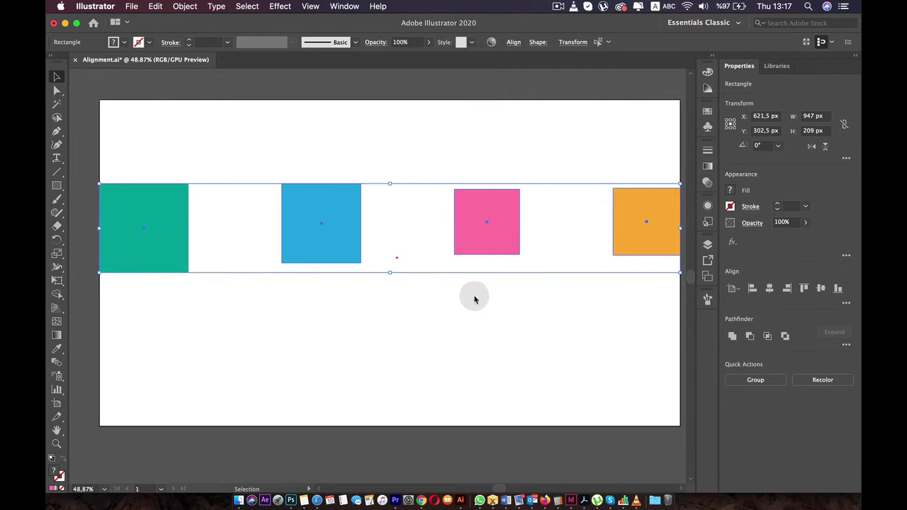
# - Briefly select the wide shape spanning the squares, then clear the selection
pyautogui.scroll(-3, 474, 298)
pyautogui.scroll(2, 593, 212)
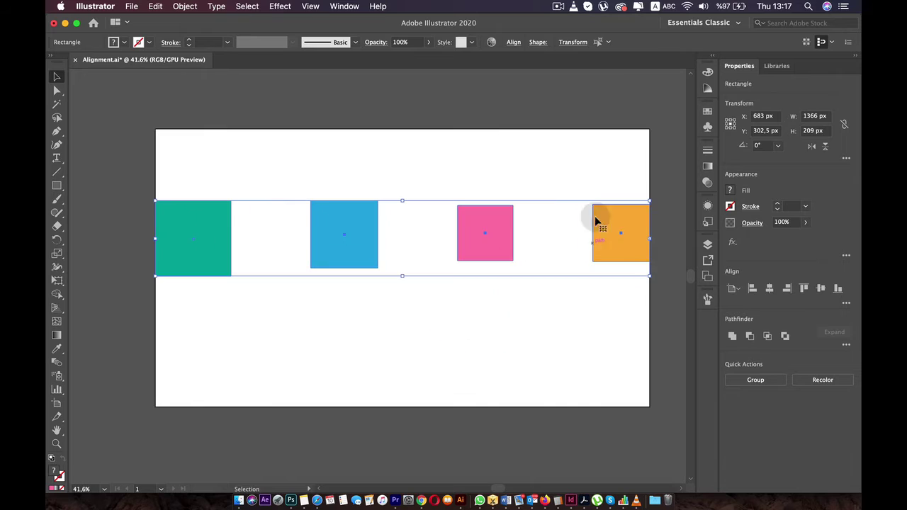
pyautogui.click(178, 149)
pyautogui.hscroll(3, 177, 152)
pyautogui.click(567, 284)
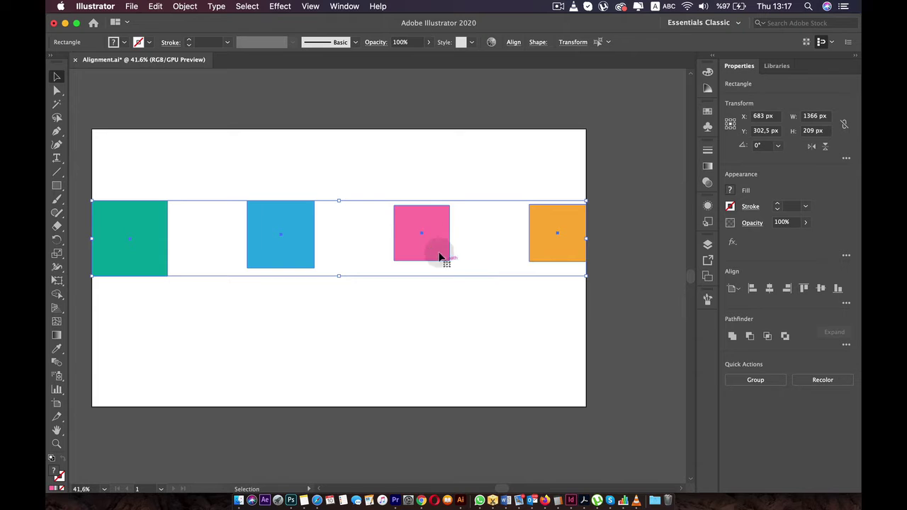
pyautogui.hscroll(-3, 451, 329)
pyautogui.click(436, 300)
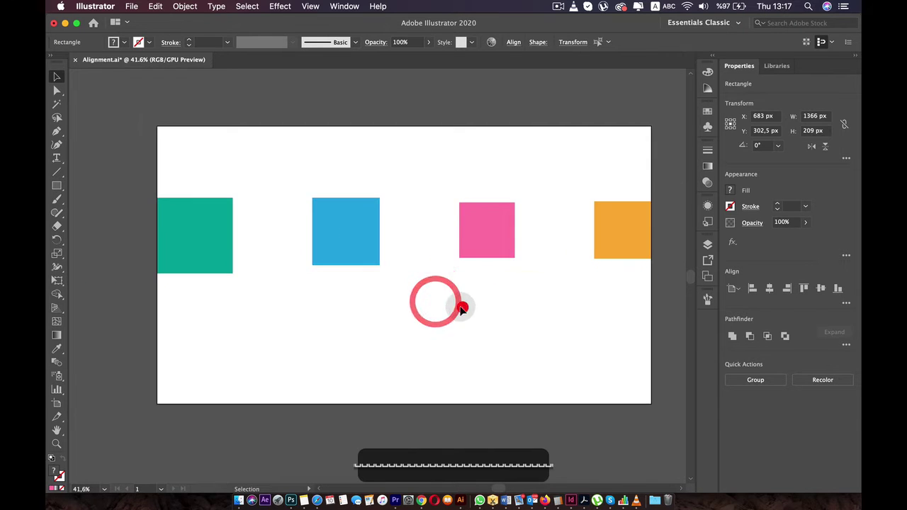
# - Move the teal square to the artboard's top-left corner and the blue square beside it
pyautogui.click(357, 223)
pyautogui.moveTo(213, 224); pyautogui.dragTo(189, 147)
pyautogui.click(322, 211)
pyautogui.moveTo(356, 228); pyautogui.dragTo(282, 164)
pyautogui.press('+')
pyautogui.click(183, 148)
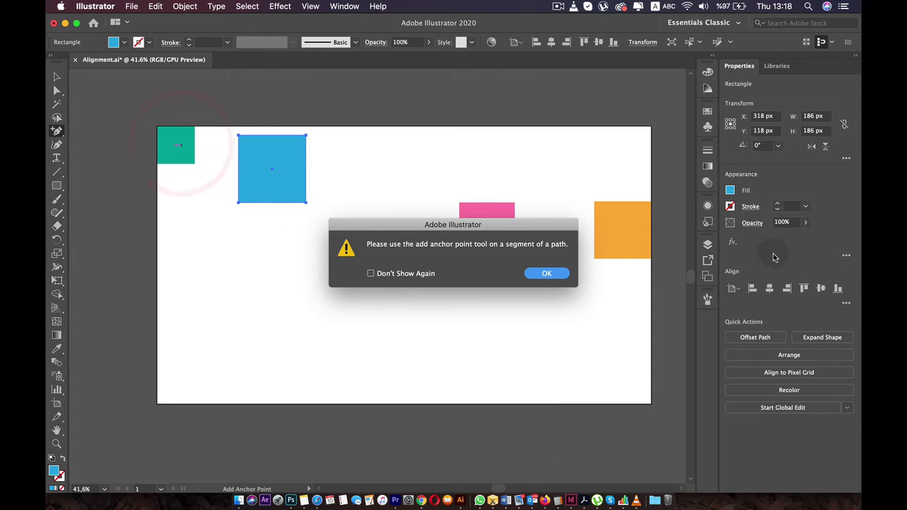
pyautogui.click(546, 273)
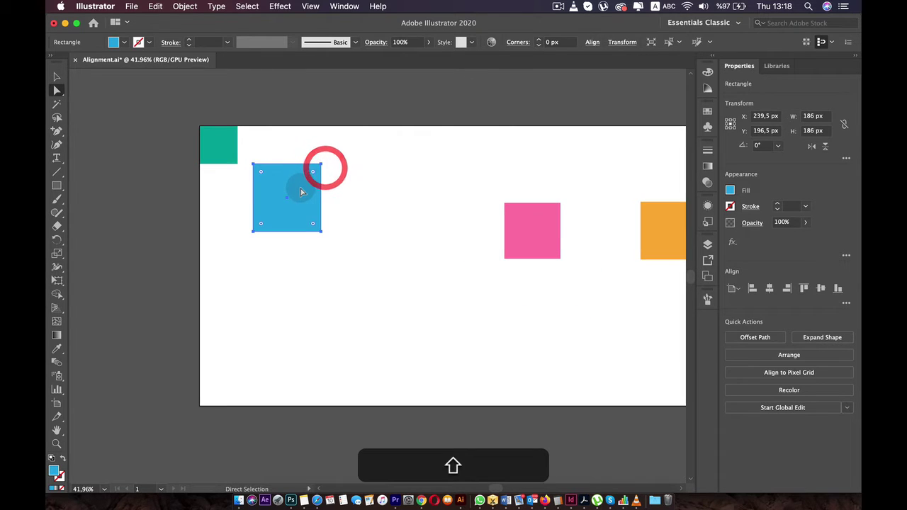
# - Delete the blue square and place a copy of the teal square to its right
pyautogui.click(301, 188)
pyautogui.press('BackSpace')
pyautogui.press('BackSpace')
pyautogui.press('BackSpace')
pyautogui.press('BackSpace')
pyautogui.press('BackSpace')
pyautogui.press('BackSpace')
pyautogui.click(222, 143)
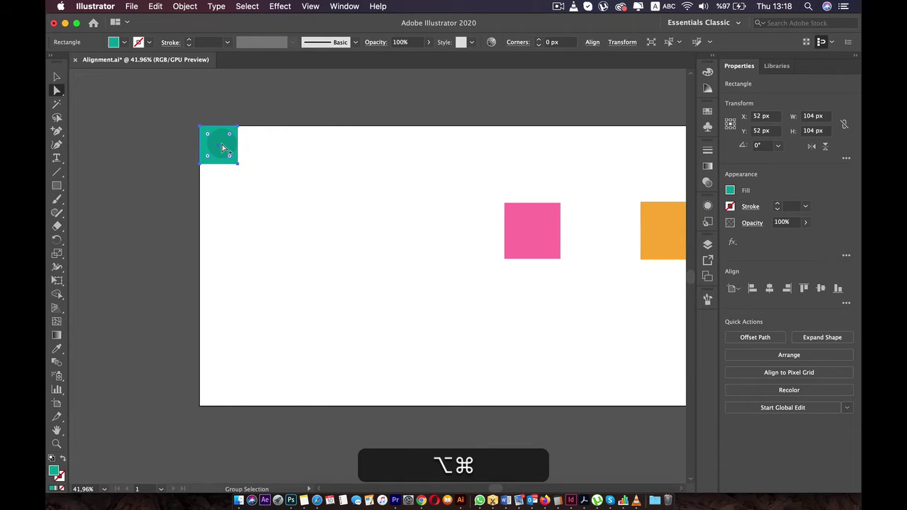
pyautogui.press('shift')
pyautogui.moveTo(221, 147); pyautogui.dragTo(462, 147)
# - Add more teal copies along the top edge and delete the orange and pink squares
pyautogui.moveTo(461, 148); pyautogui.dragTo(517, 149)
pyautogui.moveTo(572, 151); pyautogui.dragTo(523, 170)
pyautogui.press('space')
pyautogui.click(519, 268)
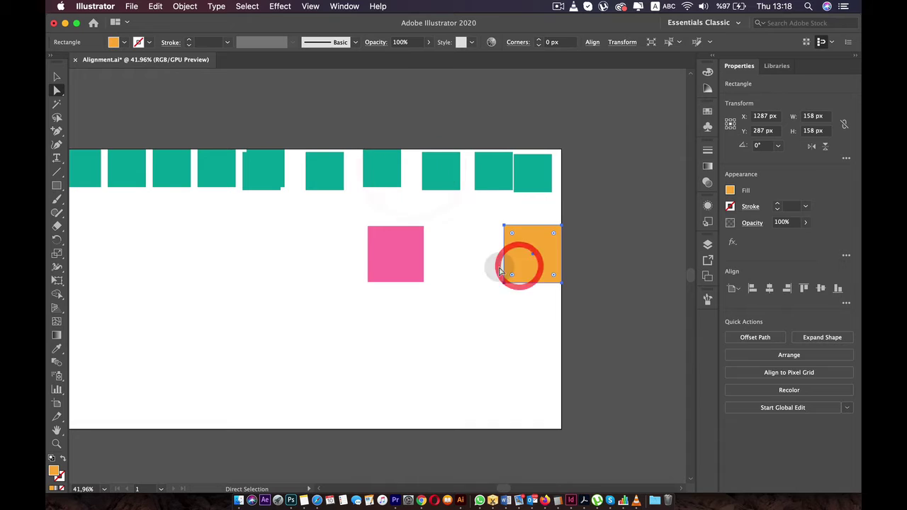
pyautogui.press('BackSpace')
pyautogui.click(385, 253)
pyautogui.press('BackSpace')
pyautogui.scroll(-1, 332, 253)
# - Align the teal squares to the artboard, distributing equal horizontal spacing and aligning their tops
pyautogui.moveTo(165, 168); pyautogui.dragTo(506, 207)
pyautogui.click(592, 43)
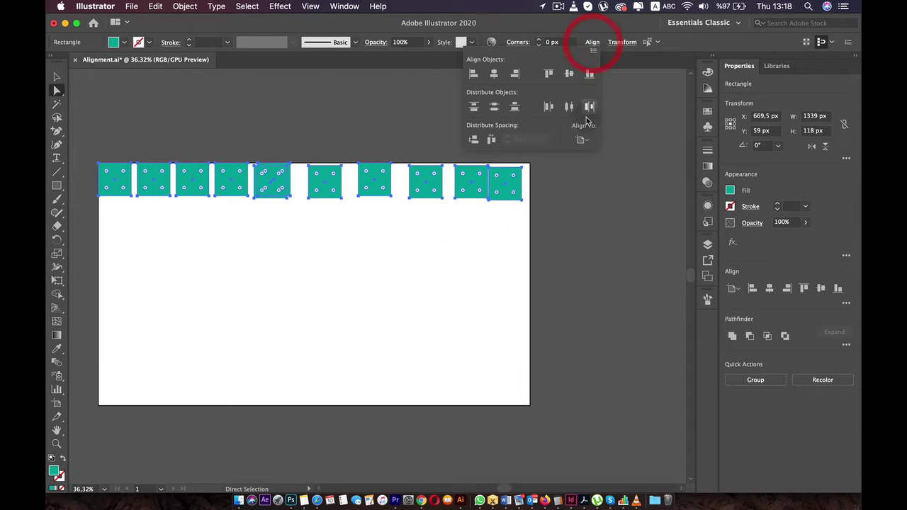
pyautogui.click(582, 140)
pyautogui.click(602, 177)
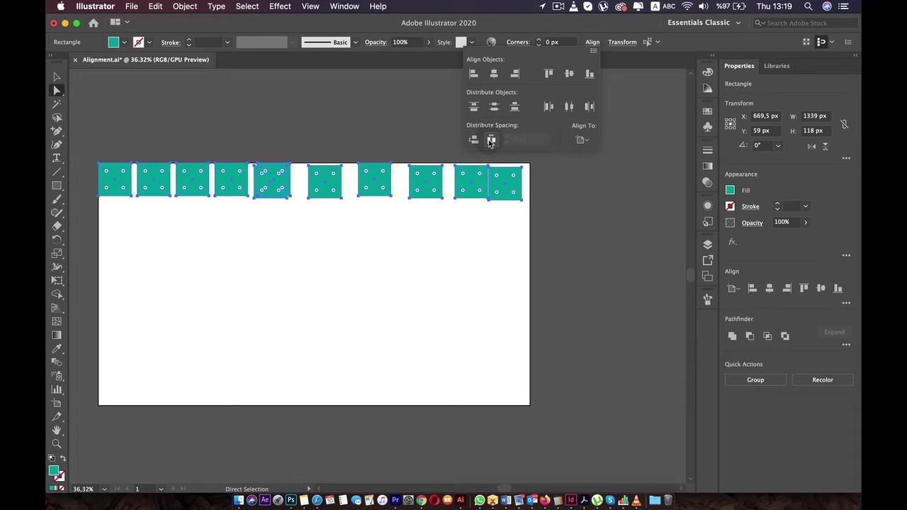
pyautogui.click(491, 140)
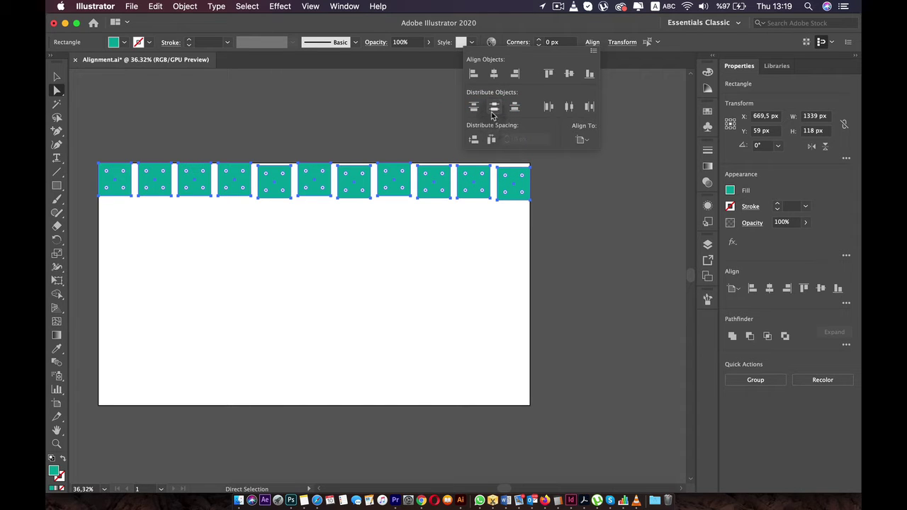
pyautogui.click(549, 74)
pyautogui.click(390, 236)
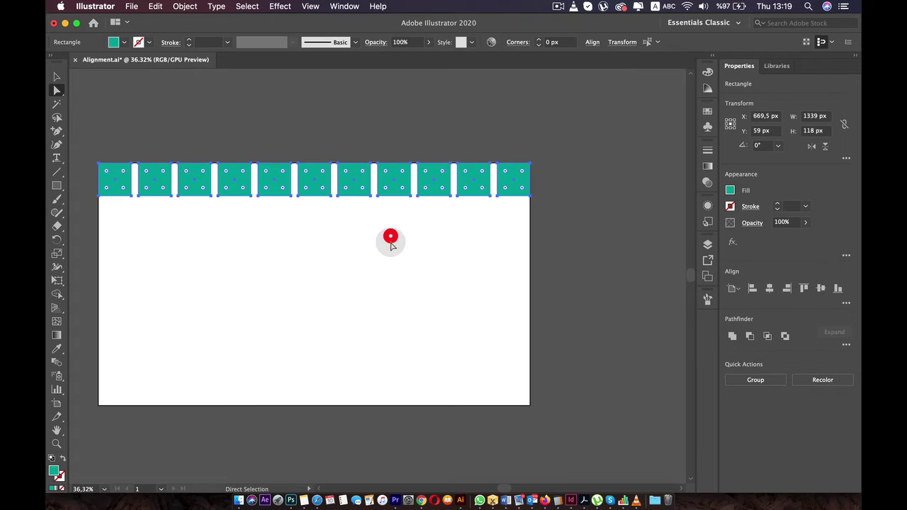
pyautogui.moveTo(348, 273); pyautogui.dragTo(433, 279)
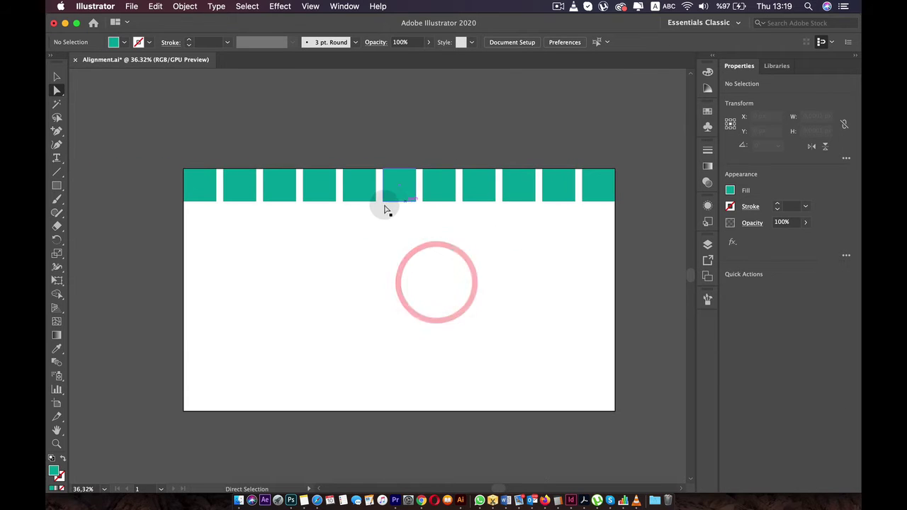
pyautogui.scroll(-2, 616, 190)
pyautogui.scroll(3, 525, 170)
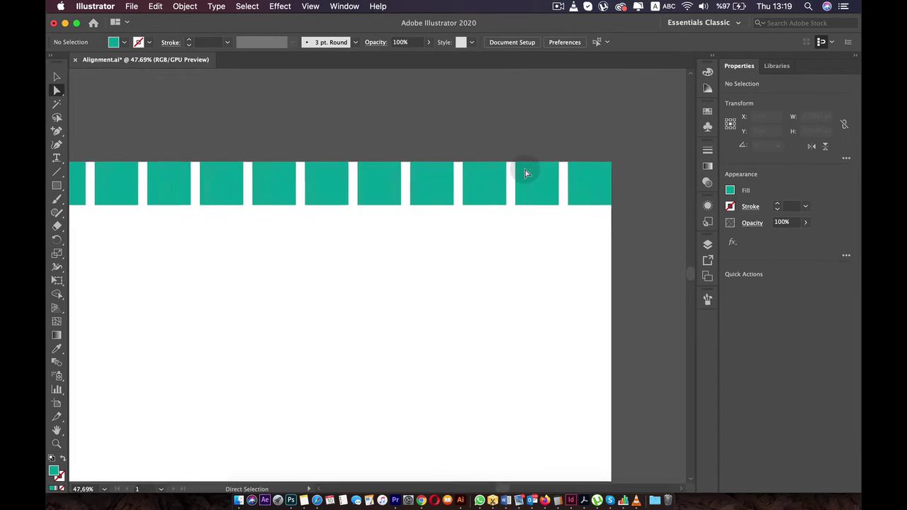
pyautogui.scroll(-2, 525, 173)
pyautogui.scroll(-1, 525, 172)
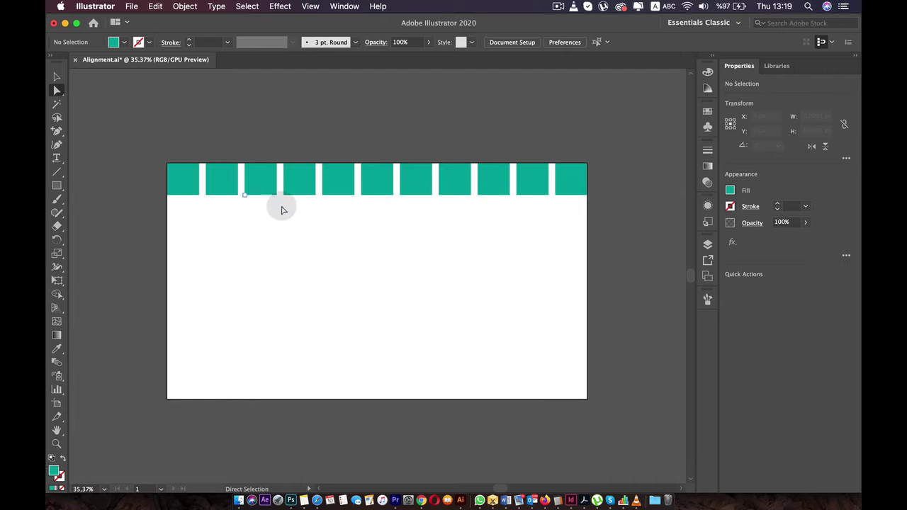
pyautogui.click(562, 7)
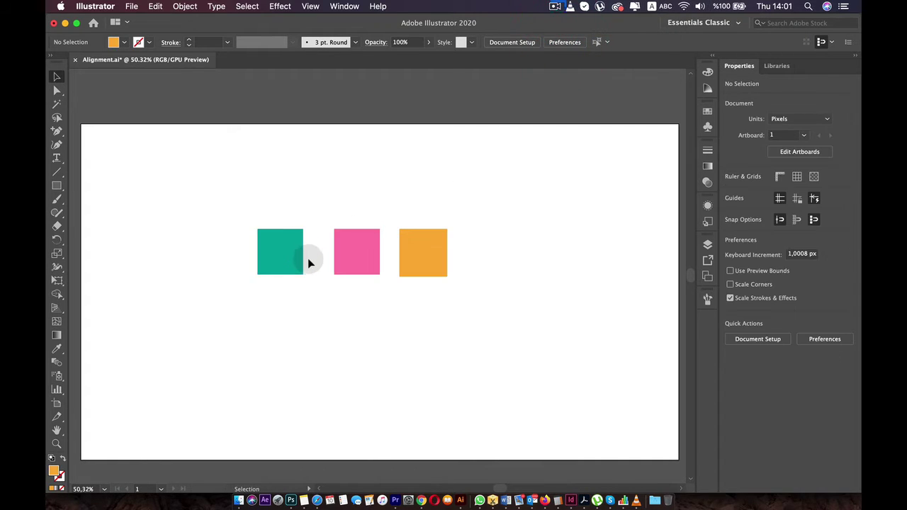
# - Move the teal and pink squares down and to the left
pyautogui.scroll(-3, 308, 261)
pyautogui.click(344, 253)
pyautogui.scroll(2, 340, 213)
pyautogui.moveTo(336, 204); pyautogui.dragTo(323, 232)
pyautogui.click(404, 198)
pyautogui.moveTo(411, 201); pyautogui.dragTo(264, 226)
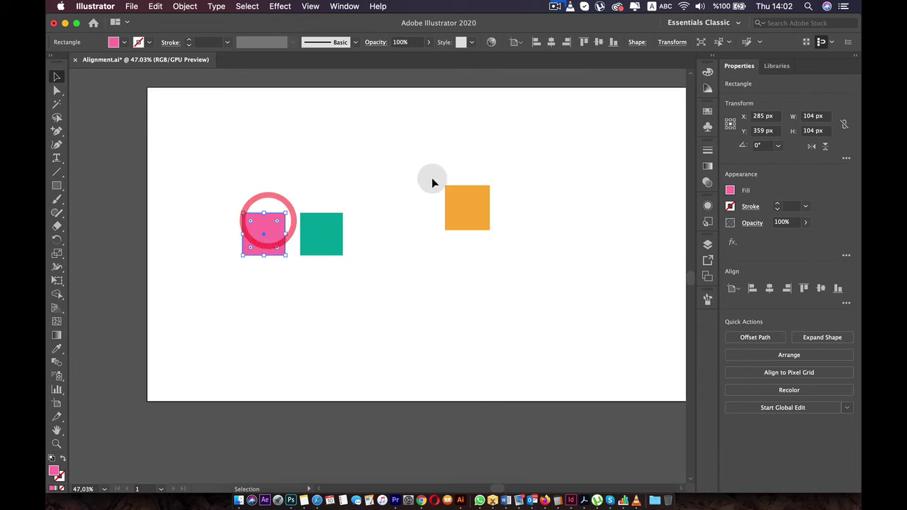
# - Stretch the orange square upward into a tall rectangle and move the teal square up
pyautogui.moveTo(465, 211); pyautogui.dragTo(380, 119)
pyautogui.click(373, 295)
pyautogui.click(360, 231)
pyautogui.click(321, 240)
pyautogui.moveTo(321, 239); pyautogui.dragTo(326, 189)
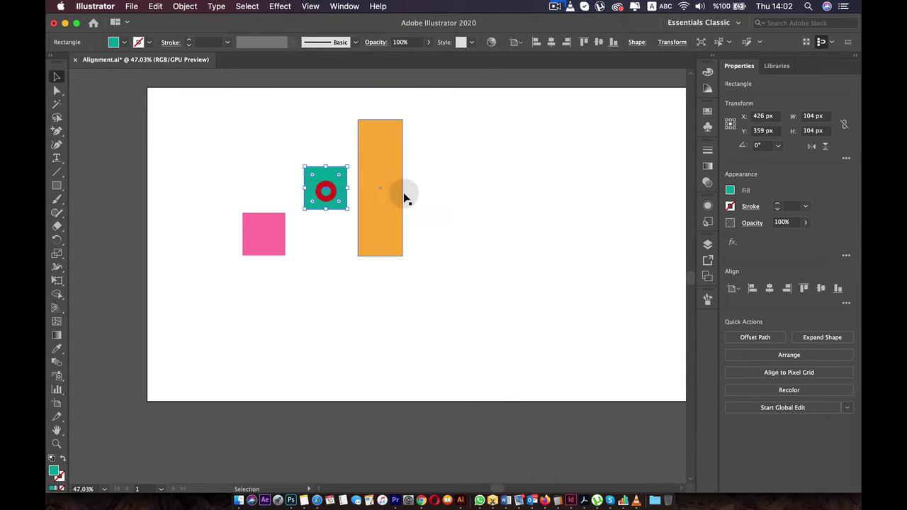
pyautogui.click(379, 189)
pyautogui.click(322, 188)
# - Place the pink and teal squares side by side next to the orange rectangle
pyautogui.moveTo(263, 229); pyautogui.dragTo(292, 247)
pyautogui.moveTo(320, 180); pyautogui.dragTo(327, 251)
pyautogui.moveTo(389, 211)
pyautogui.mouseDown()
pyautogui.moveTo(388, 220)
pyautogui.moveTo(403, 227)
pyautogui.moveTo(392, 228)
pyautogui.mouseUp()
pyautogui.click(478, 211)
pyautogui.click(319, 7)
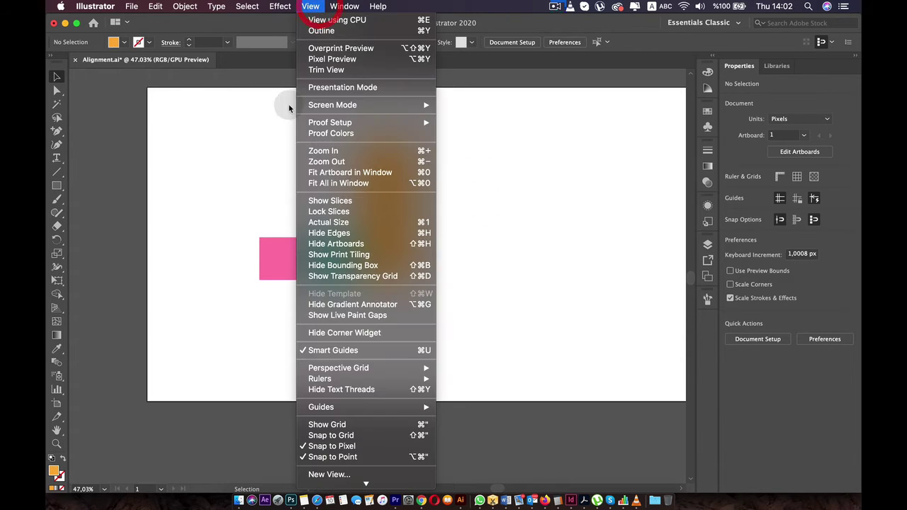
# - Turn off Smart Guides and move the orange rectangle slightly down
pyautogui.click(332, 352)
pyautogui.moveTo(378, 241)
pyautogui.mouseDown()
pyautogui.moveTo(399, 260)
pyautogui.moveTo(379, 336)
pyautogui.moveTo(379, 215)
pyautogui.moveTo(387, 259)
pyautogui.moveTo(377, 219)
pyautogui.moveTo(385, 238)
pyautogui.mouseUp()
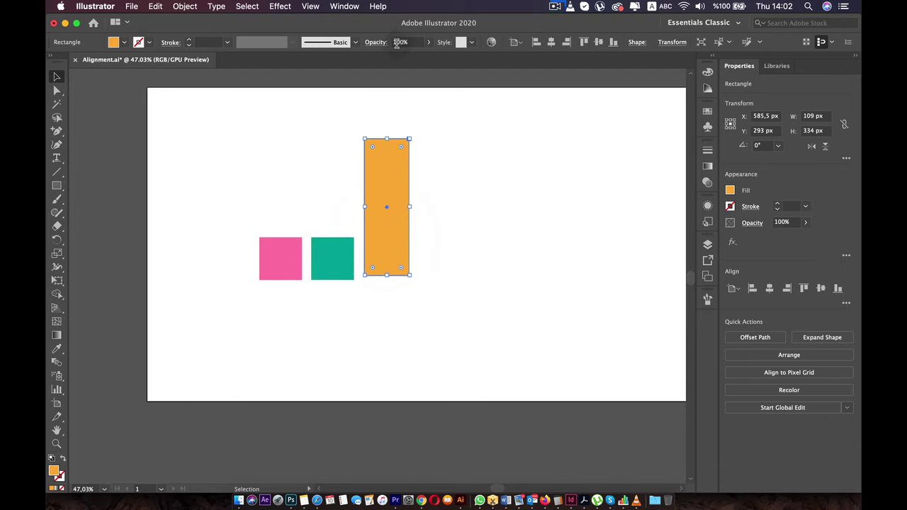
pyautogui.click(312, 6)
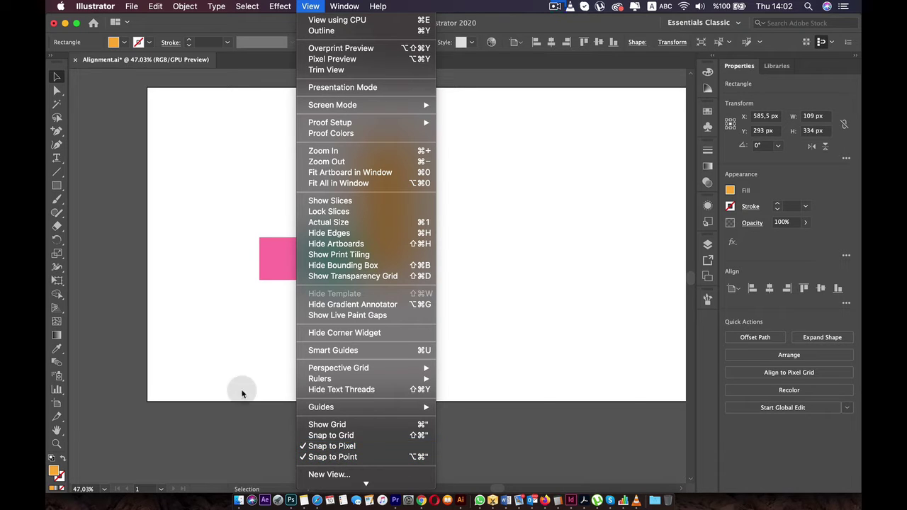
pyautogui.click(229, 348)
pyautogui.click(231, 345)
# - Zoom in and drag the teal square straight up above the pink square
pyautogui.scroll(5, 270, 261)
pyautogui.scroll(3, 288, 270)
pyautogui.moveTo(434, 253); pyautogui.dragTo(387, 211)
pyautogui.scroll(5, 400, 194)
pyautogui.click(401, 82)
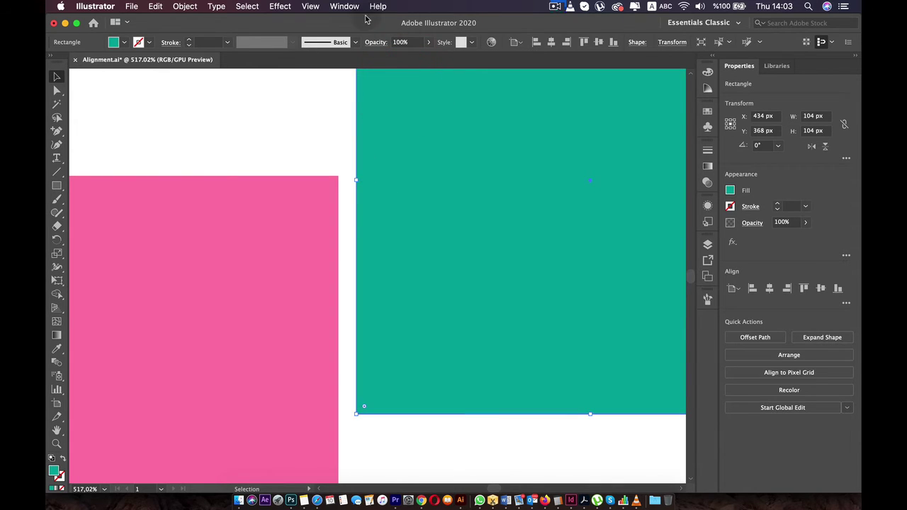
# - Toggle Snap to Pixel off and back on while nudging the teal square into place
pyautogui.click(308, 7)
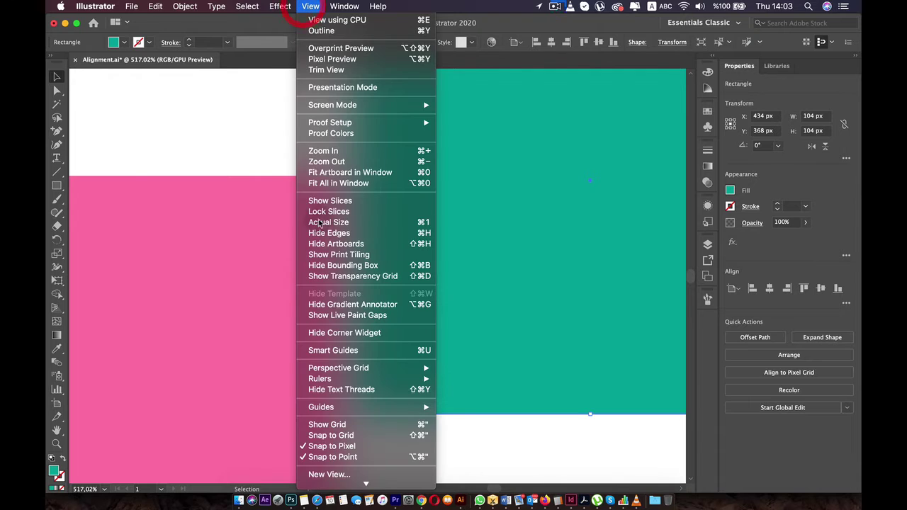
pyautogui.click(340, 446)
pyautogui.moveTo(413, 282)
pyautogui.mouseDown()
pyautogui.moveTo(425, 279)
pyautogui.moveTo(410, 280)
pyautogui.mouseUp()
pyautogui.click(407, 279)
pyautogui.click(310, 6)
pyautogui.click(370, 447)
pyautogui.moveTo(423, 283)
pyautogui.mouseDown()
pyautogui.moveTo(438, 282)
pyautogui.moveTo(423, 283)
pyautogui.mouseUp()
pyautogui.click(309, 6)
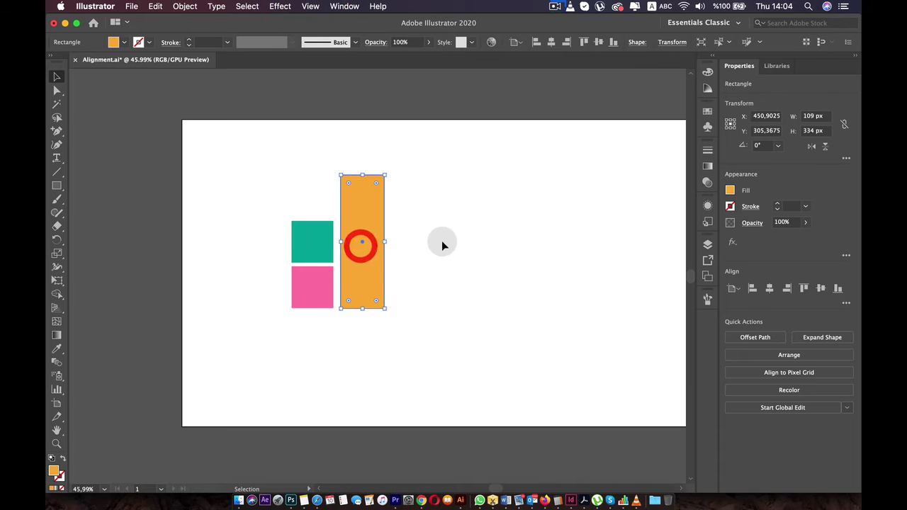
pyautogui.click(442, 244)
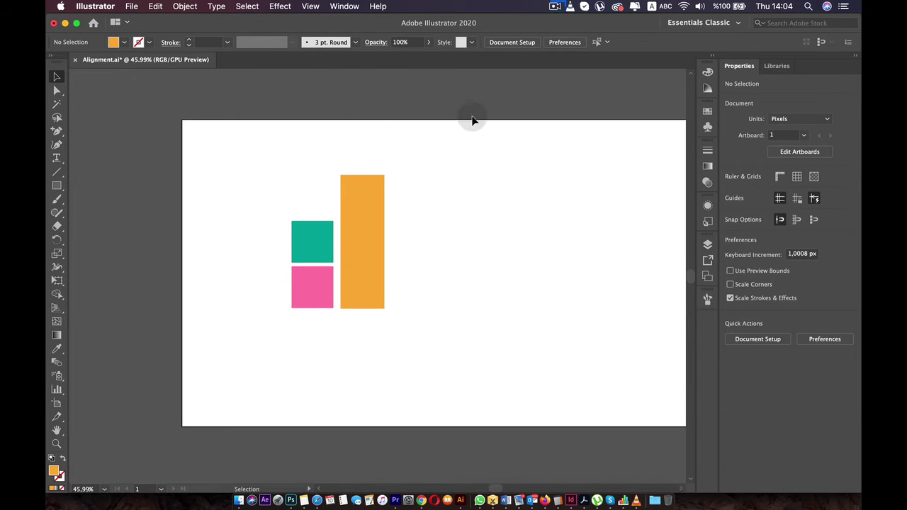
pyautogui.click(312, 7)
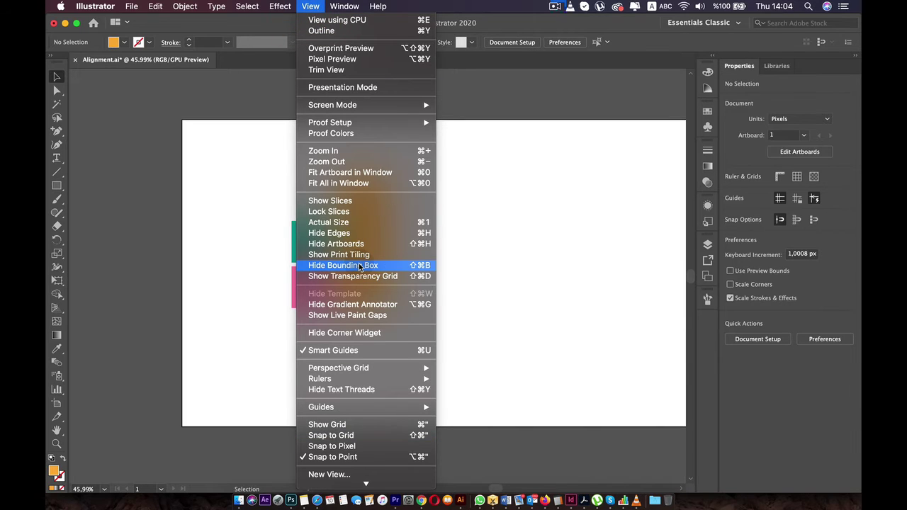
pyautogui.moveTo(373, 383)
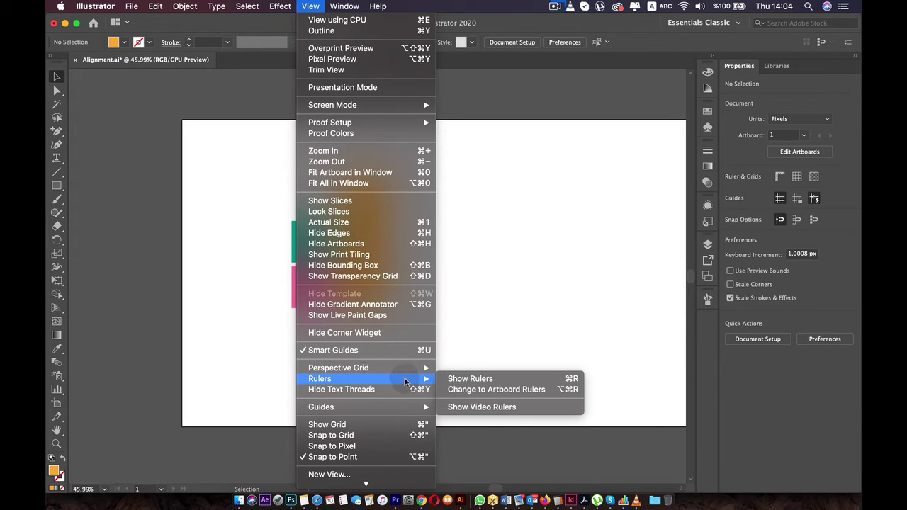
pyautogui.click(504, 379)
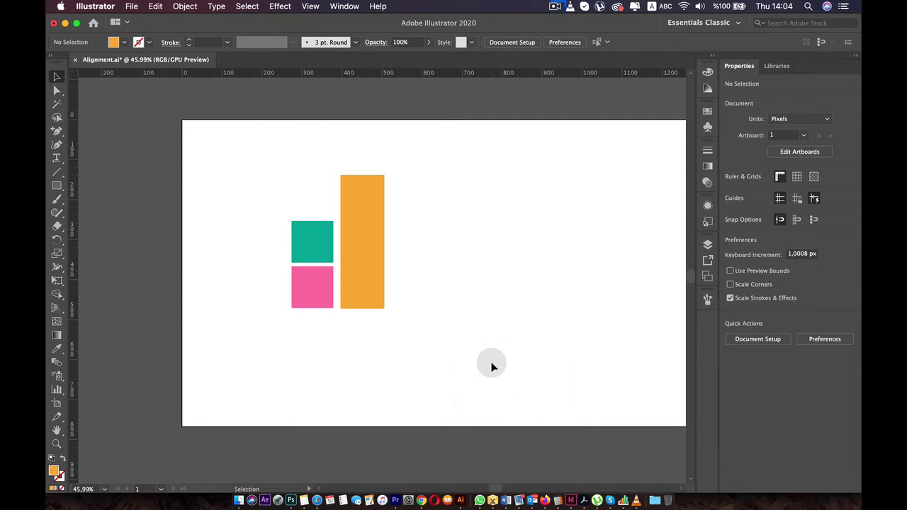
pyautogui.press('super')
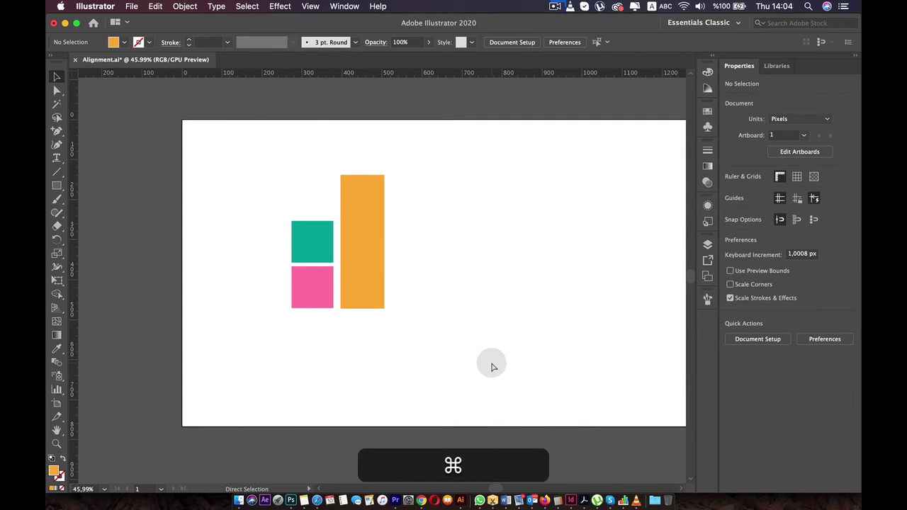
pyautogui.press('super+r')
pyautogui.press('super+r')
pyautogui.press('super+r')
pyautogui.press('super+r')
# - Add a horizontal guide at the orange rectangle's top and a vertical guide
pyautogui.scroll(2, 272, 207)
pyautogui.scroll(-2, 273, 207)
pyautogui.moveTo(366, 201); pyautogui.dragTo(417, 209)
pyautogui.moveTo(388, 73); pyautogui.dragTo(388, 184)
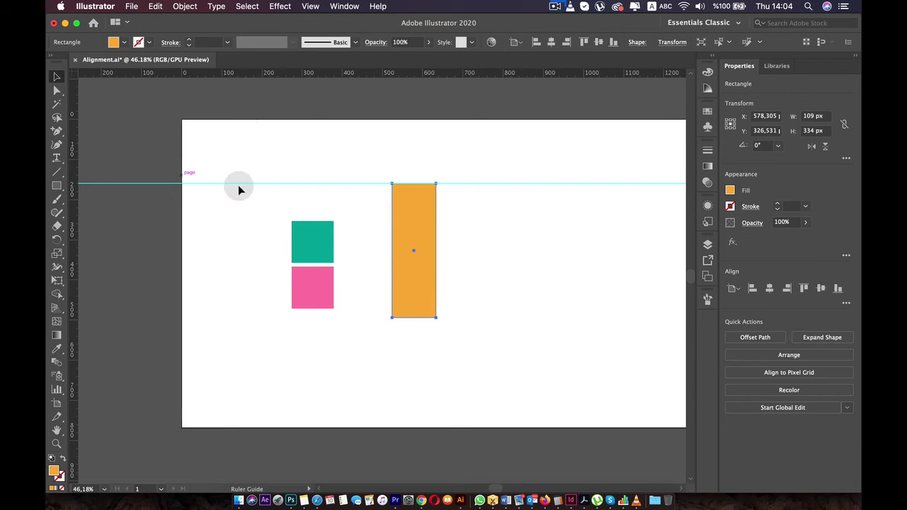
pyautogui.click(356, 205)
# - Snap the teal square to the vertical guide, pink square beneath it, orange rectangle alongside
pyautogui.moveTo(416, 219); pyautogui.dragTo(498, 281)
pyautogui.moveTo(317, 246); pyautogui.dragTo(383, 207)
pyautogui.moveTo(303, 295); pyautogui.dragTo(368, 251)
pyautogui.moveTo(476, 269); pyautogui.dragTo(407, 224)
pyautogui.click(352, 133)
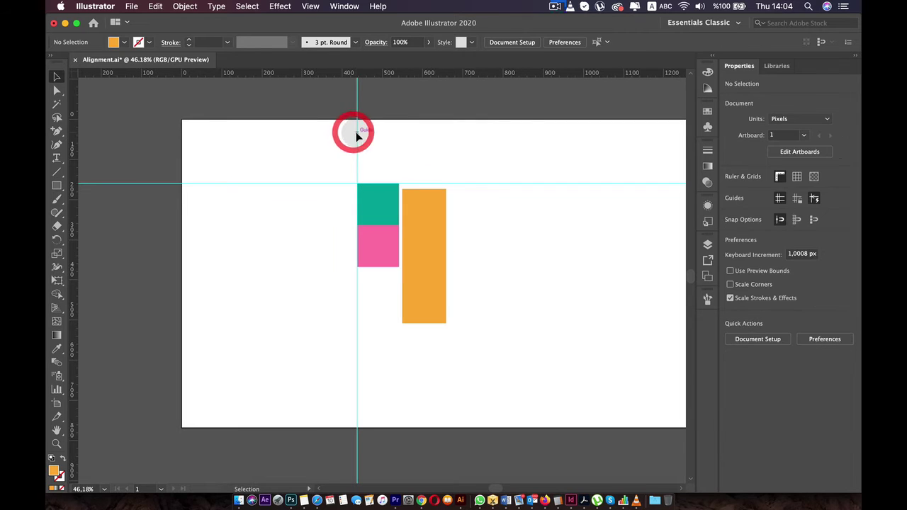
pyautogui.click(350, 133)
pyautogui.click(313, 6)
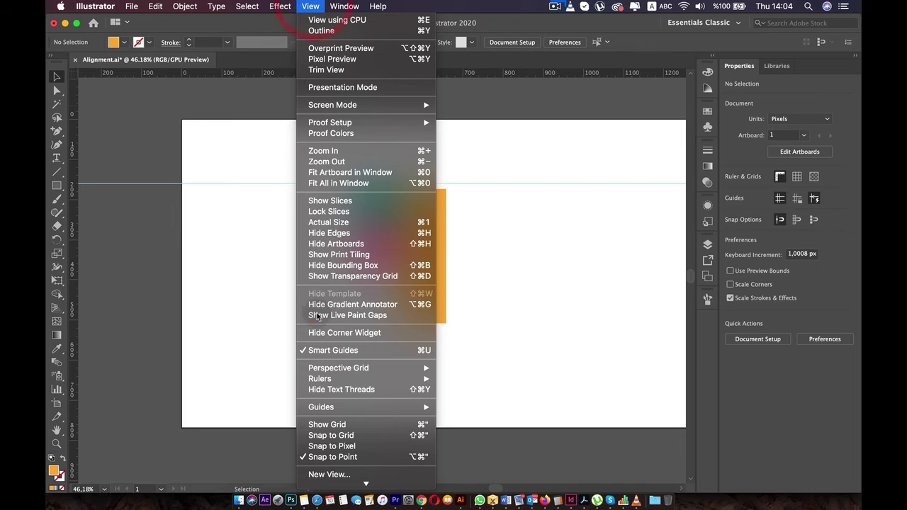
# - Unlock the guides and pull the vertical guide off the artboard
pyautogui.moveTo(345, 383)
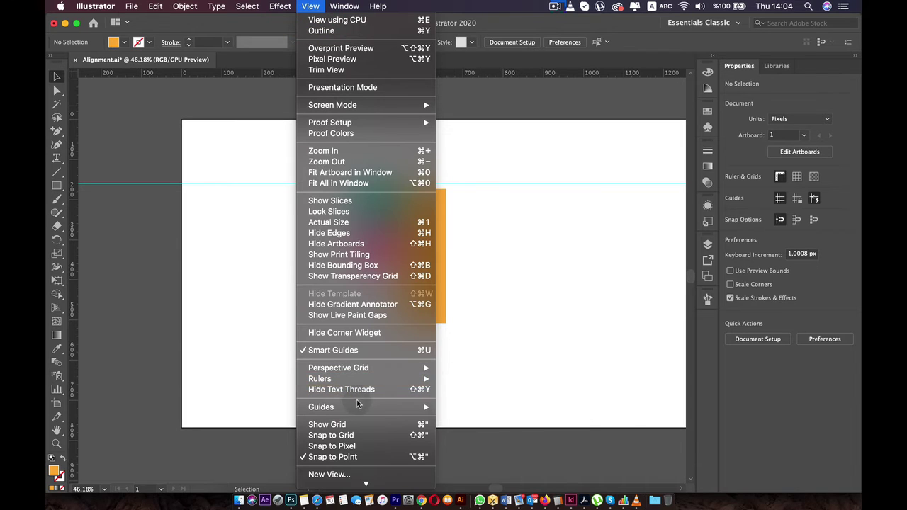
pyautogui.moveTo(358, 407)
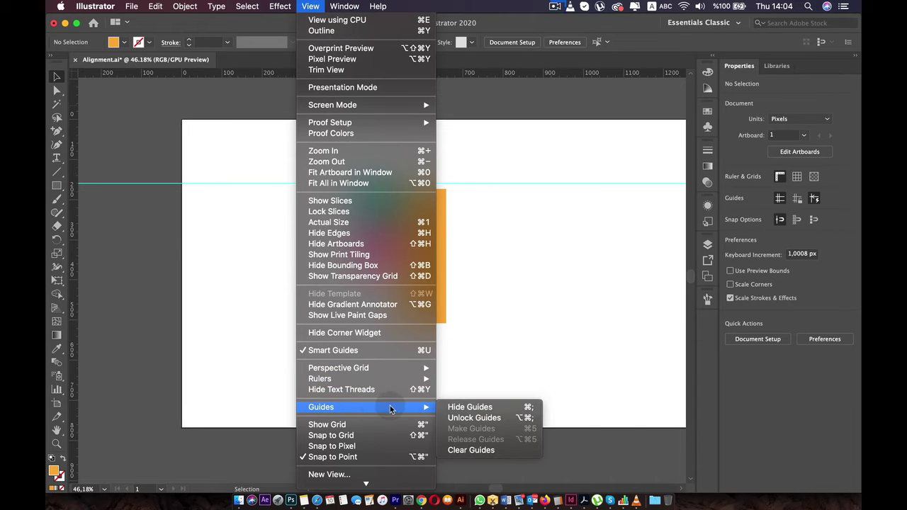
pyautogui.click(475, 419)
pyautogui.moveTo(354, 162)
pyautogui.mouseDown()
pyautogui.moveTo(319, 165)
pyautogui.moveTo(356, 162)
pyautogui.mouseUp()
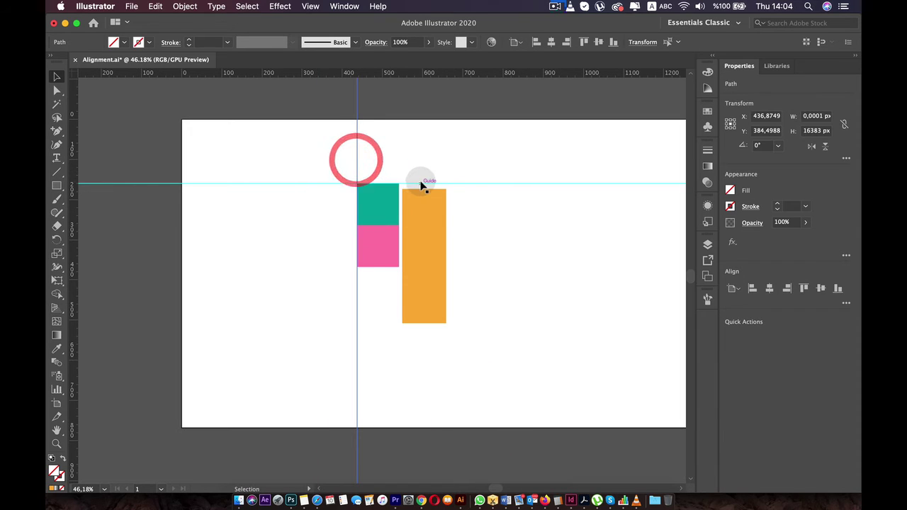
pyautogui.moveTo(421, 168); pyautogui.dragTo(425, 8)
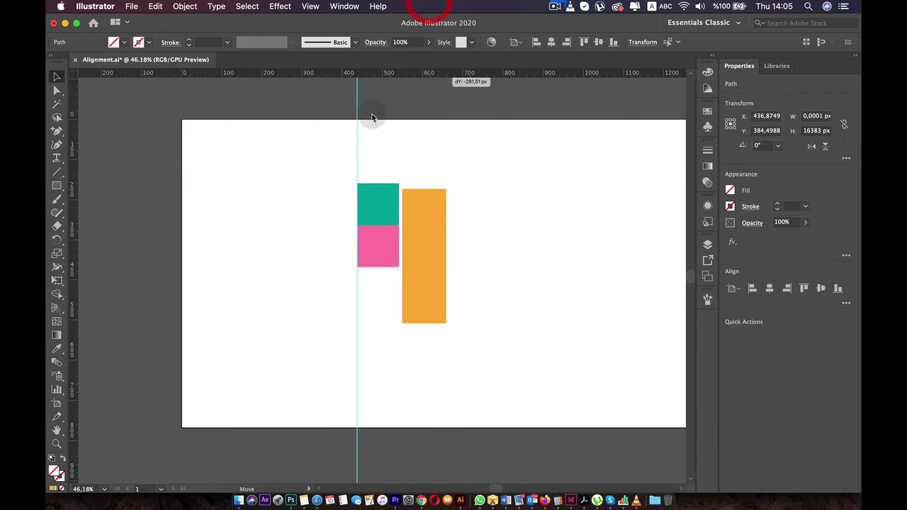
pyautogui.moveTo(359, 124); pyautogui.dragTo(47, 133)
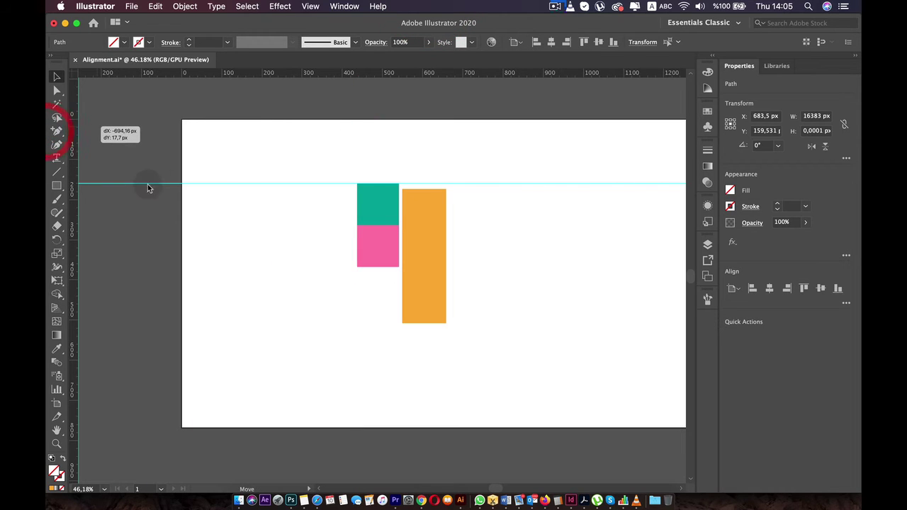
# - Delete the vertical and horizontal guides with Backspace
pyautogui.moveTo(158, 180); pyautogui.dragTo(124, 190)
pyautogui.press('BackSpace')
pyautogui.press('BackSpace')
pyautogui.press('BackSpace')
pyautogui.press('BackSpace')
pyautogui.press('BackSpace')
pyautogui.press('BackSpace')
pyautogui.press('BackSpace')
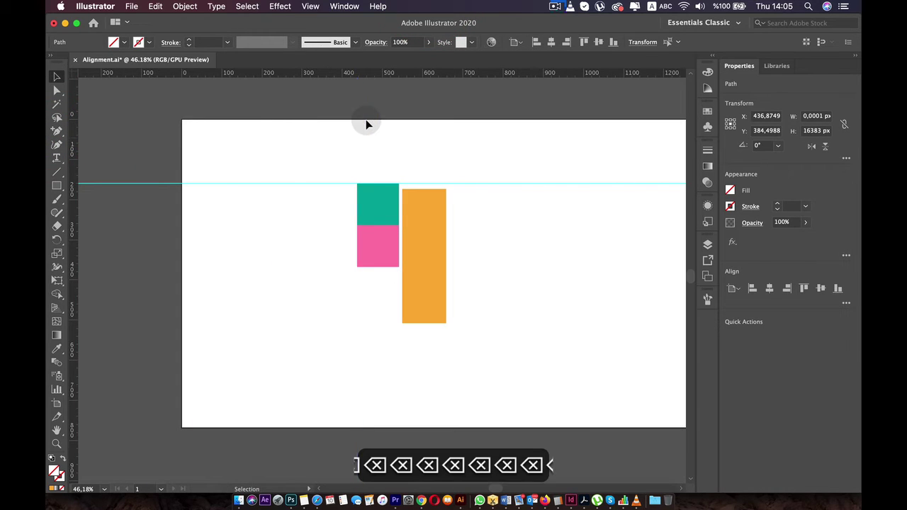
pyautogui.click(290, 184)
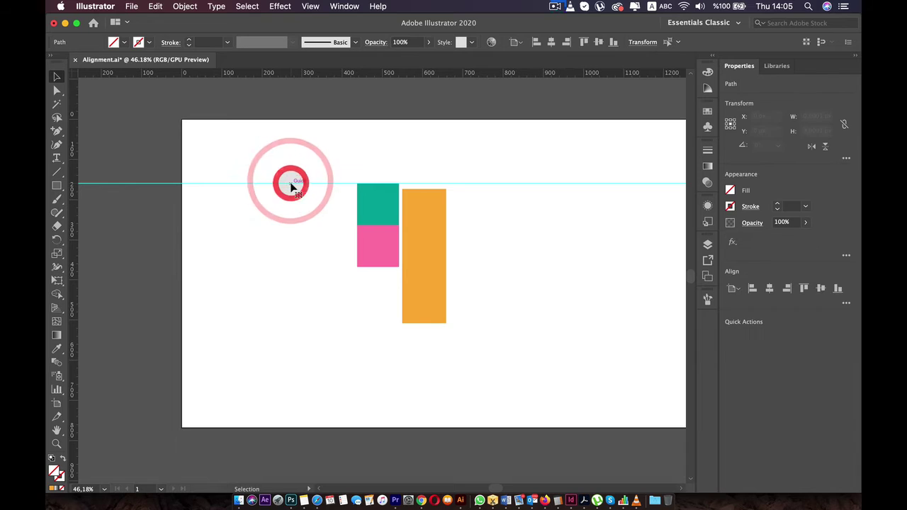
pyautogui.press('BackSpace')
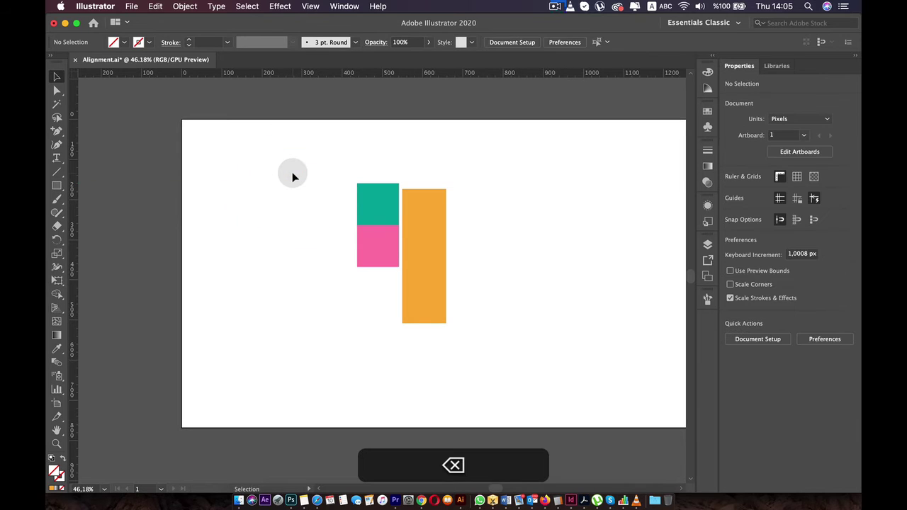
pyautogui.click(280, 5)
pyautogui.click(309, 7)
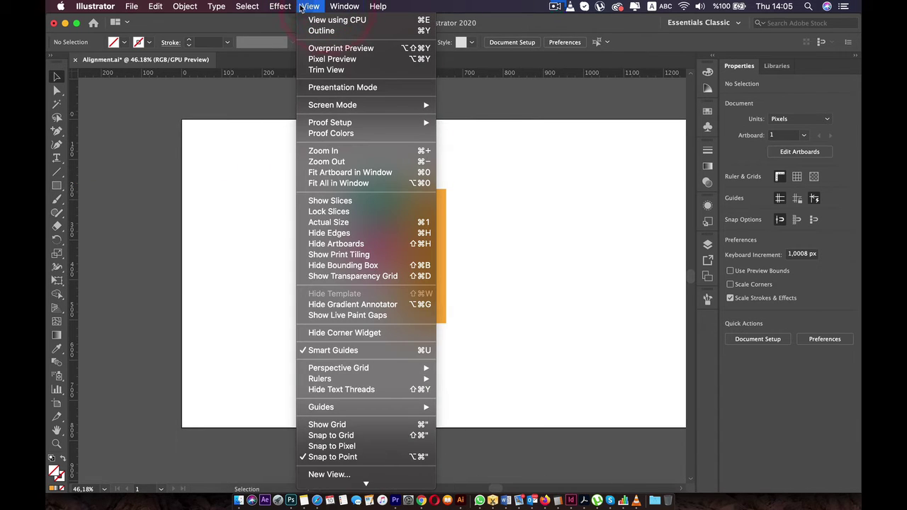
pyautogui.click(228, 127)
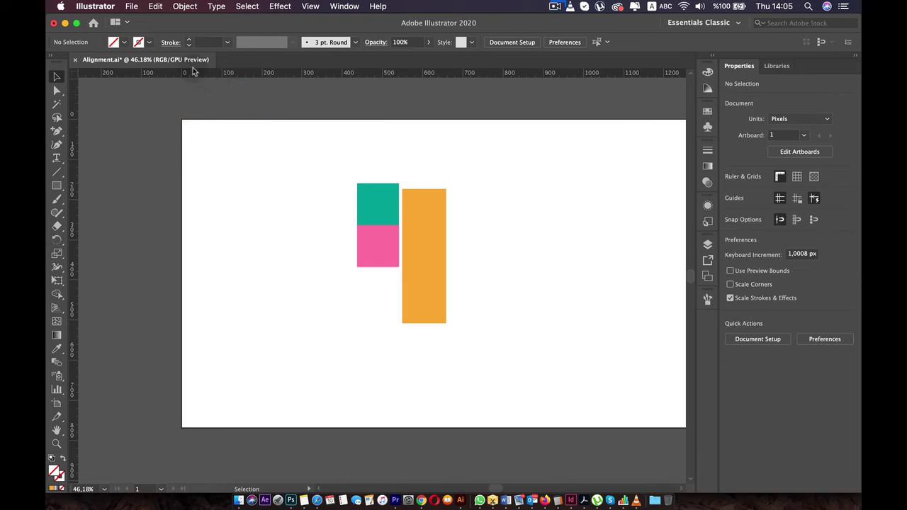
# - Line up the teal and pink squares side by side with the orange rectangle next to them
pyautogui.moveTo(381, 199); pyautogui.dragTo(271, 189)
pyautogui.moveTo(377, 255); pyautogui.dragTo(319, 202)
pyautogui.moveTo(404, 213); pyautogui.dragTo(360, 202)
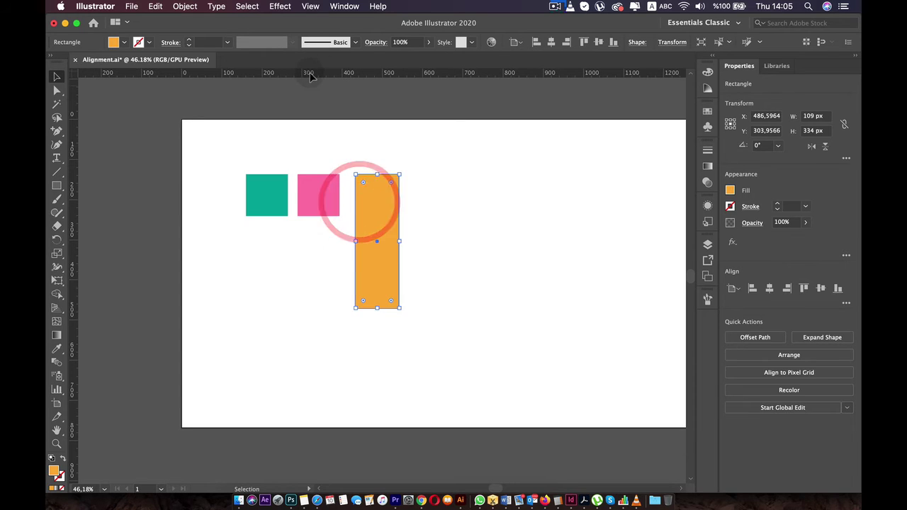
# - Cycle the ruler units through picas, inches and pixels, ending on points
pyautogui.rightClick(303, 74)
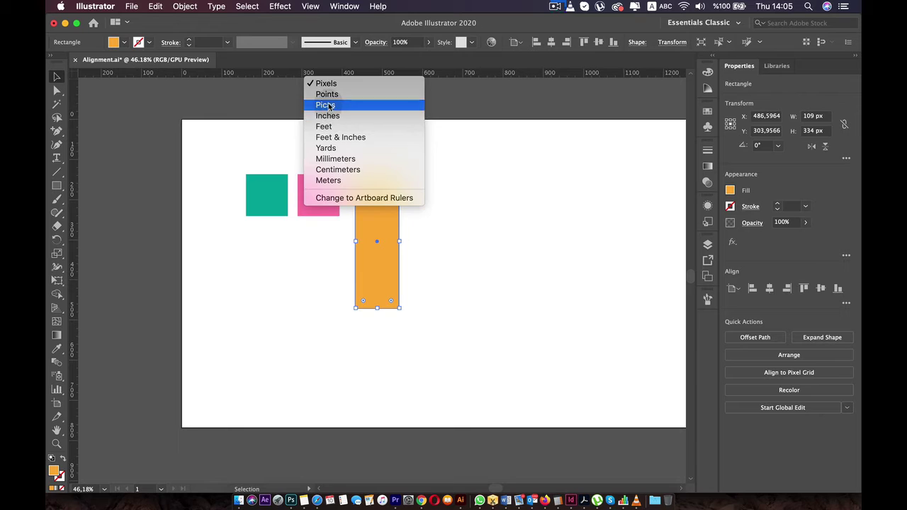
pyautogui.click(326, 105)
pyautogui.rightClick(316, 75)
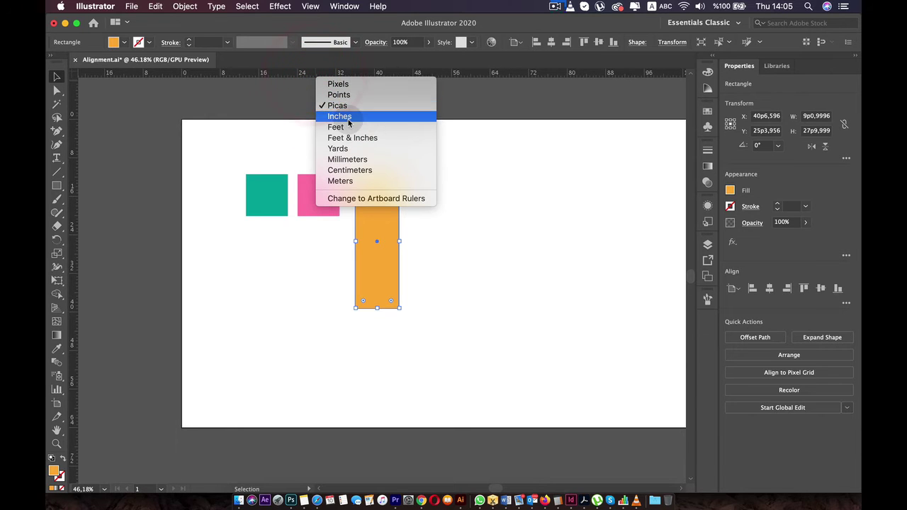
pyautogui.click(348, 118)
pyautogui.rightClick(339, 73)
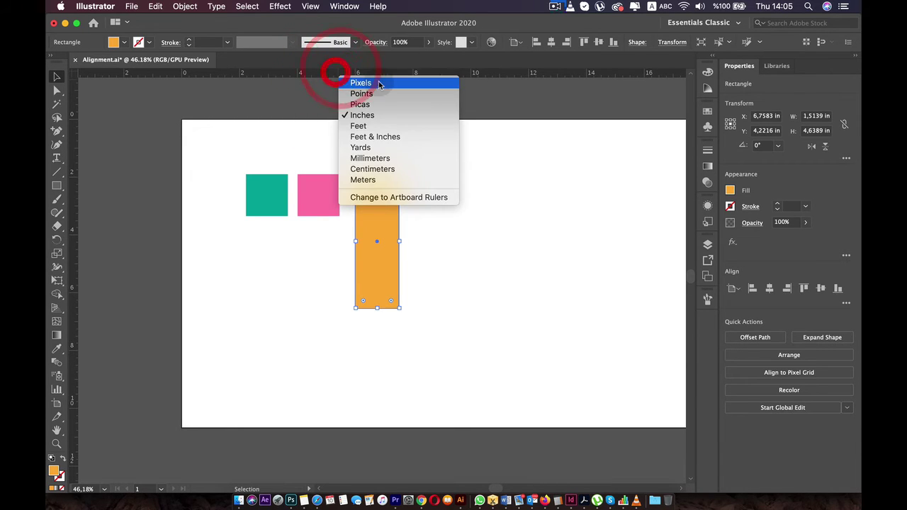
pyautogui.click(376, 80)
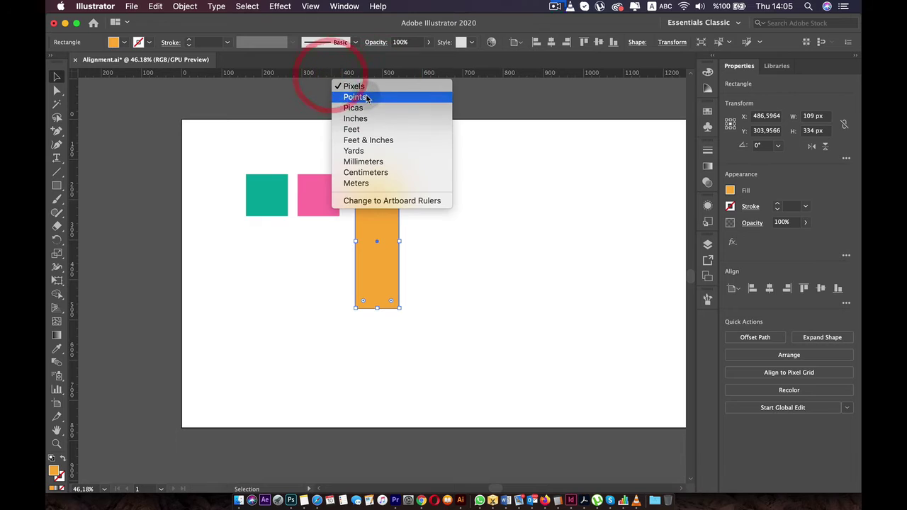
pyautogui.click(358, 97)
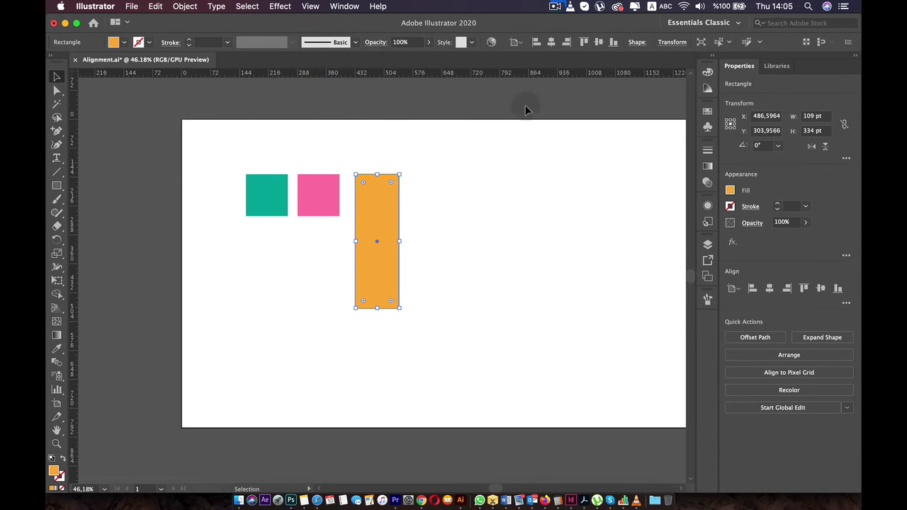
# - Open the Transform panel and set the orange rectangle to X 0 pt, Y 0 pt
pyautogui.click(343, 6)
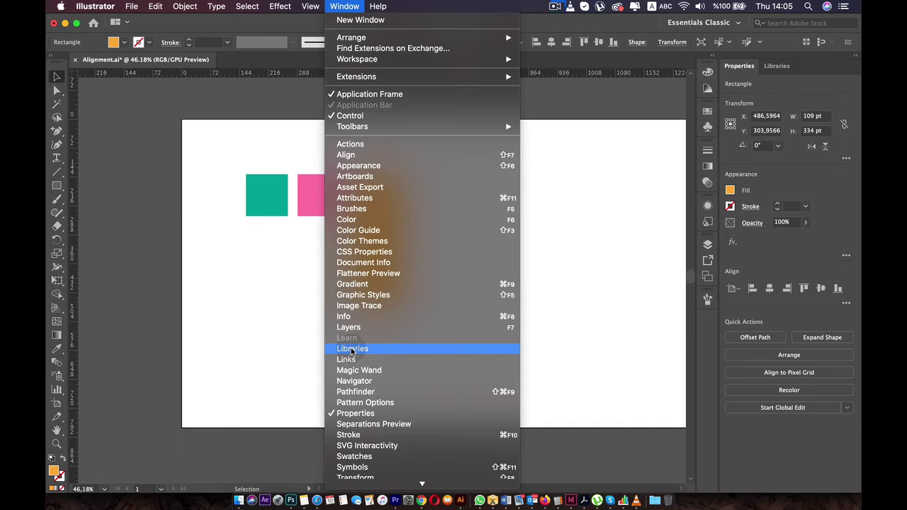
pyautogui.scroll(-5, 354, 354)
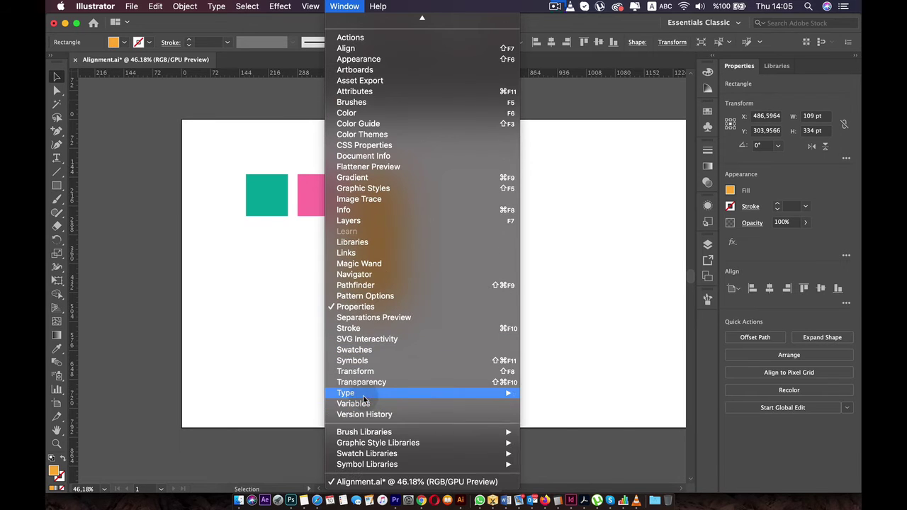
pyautogui.click(362, 371)
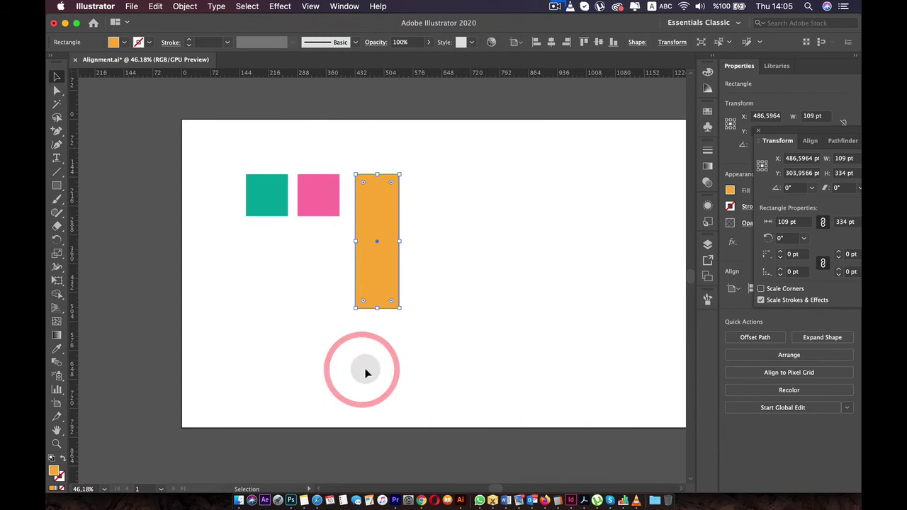
pyautogui.moveTo(793, 135); pyautogui.dragTo(634, 187)
pyautogui.click(638, 211)
pyautogui.write('0')
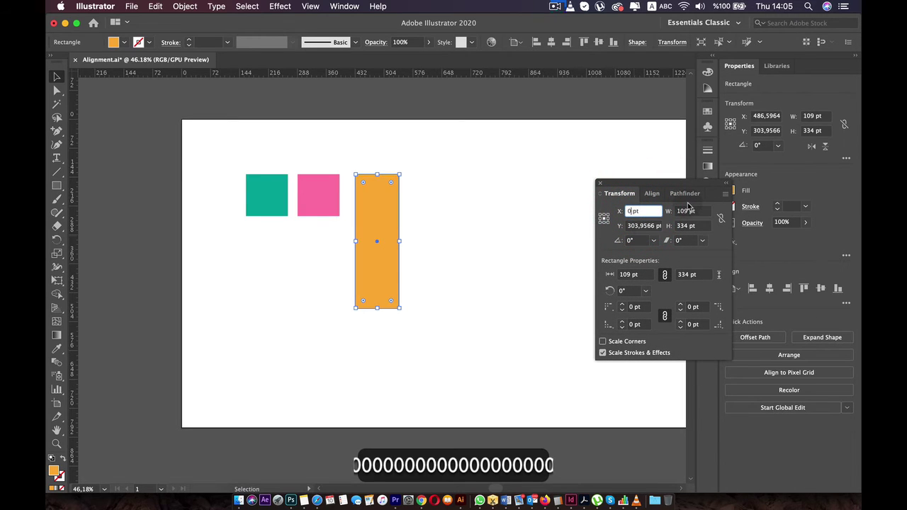
pyautogui.click(632, 227)
pyautogui.write('0')
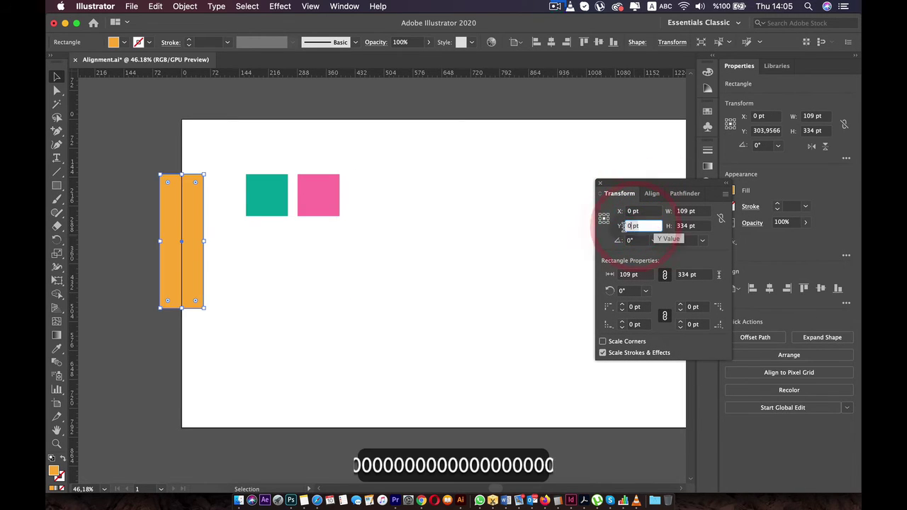
pyautogui.click(572, 182)
pyautogui.scroll(2, 195, 147)
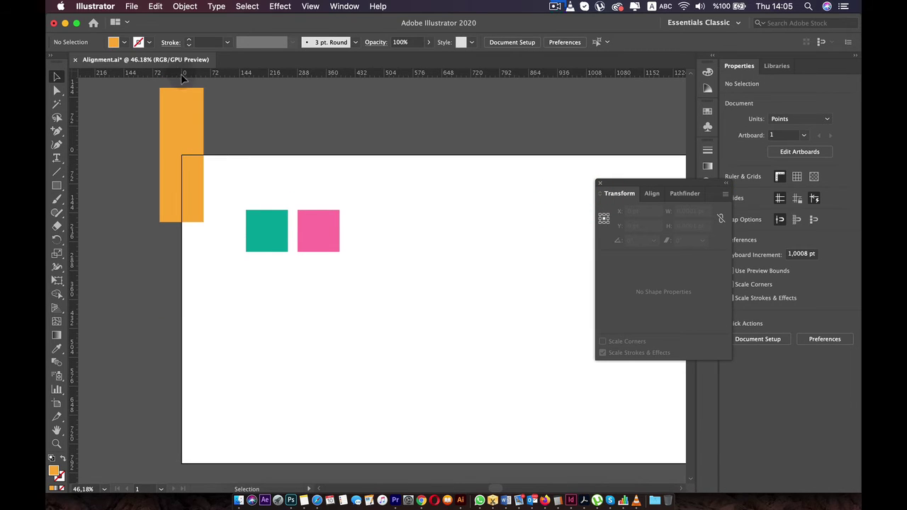
# - Drag a new ruler origin onto the artboard and set the orange rectangle to X 0, Y 0
pyautogui.moveTo(74, 75); pyautogui.dragTo(454, 340)
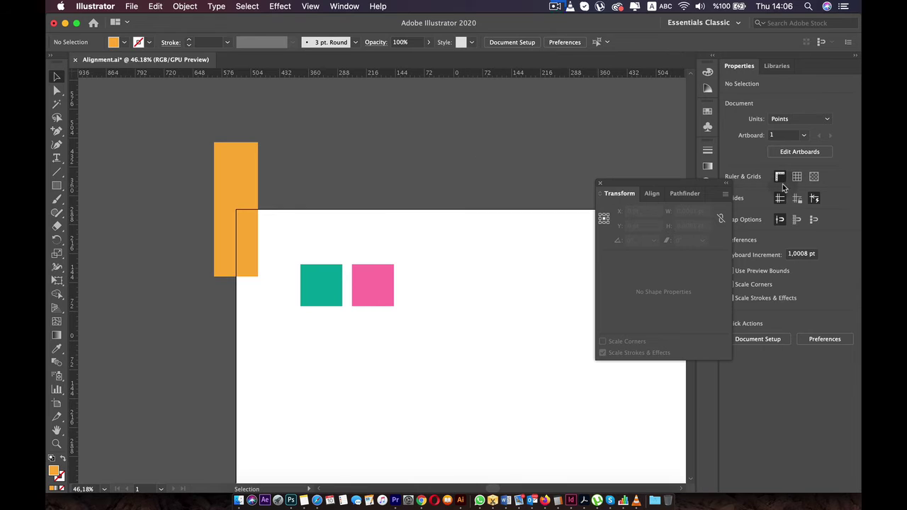
pyautogui.moveTo(211, 170); pyautogui.dragTo(209, 170)
pyautogui.click(637, 211)
pyautogui.write('0')
pyautogui.press('Return')
pyautogui.click(639, 225)
pyautogui.write('0')
pyautogui.click(523, 156)
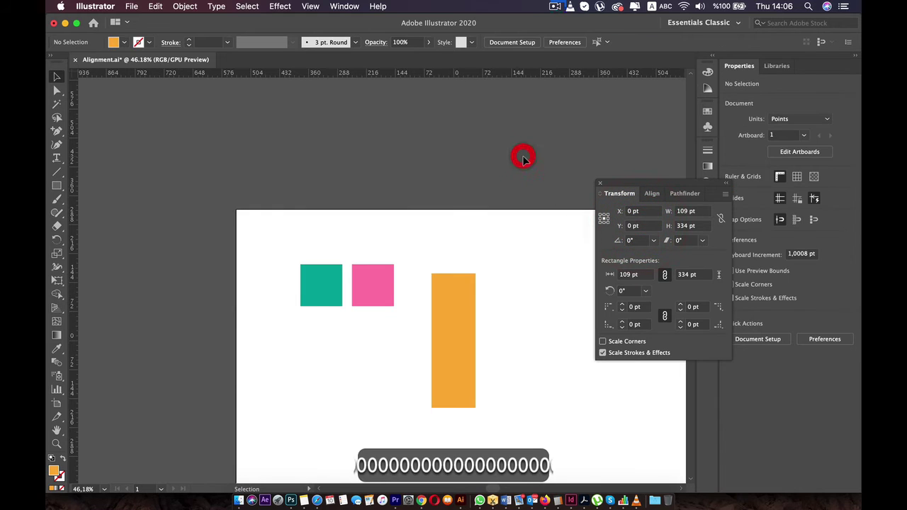
# - Reset the ruler origin to its default from the ruler corner
pyautogui.click(448, 341)
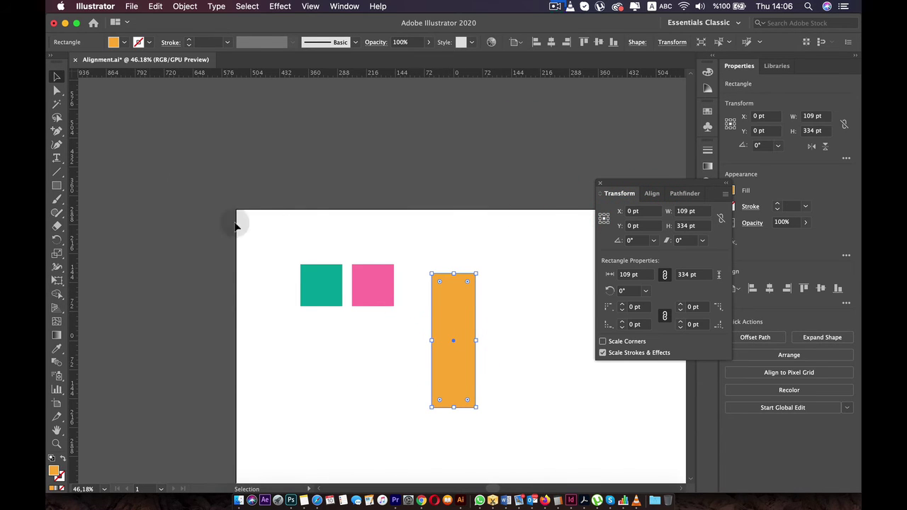
pyautogui.scroll(-2, 400, 310)
pyautogui.click(379, 290)
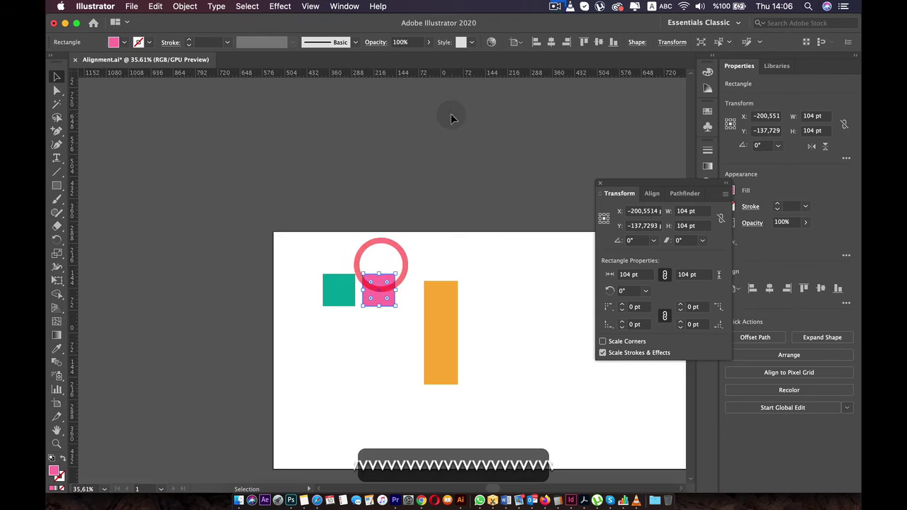
pyautogui.moveTo(452, 116); pyautogui.dragTo(416, 85)
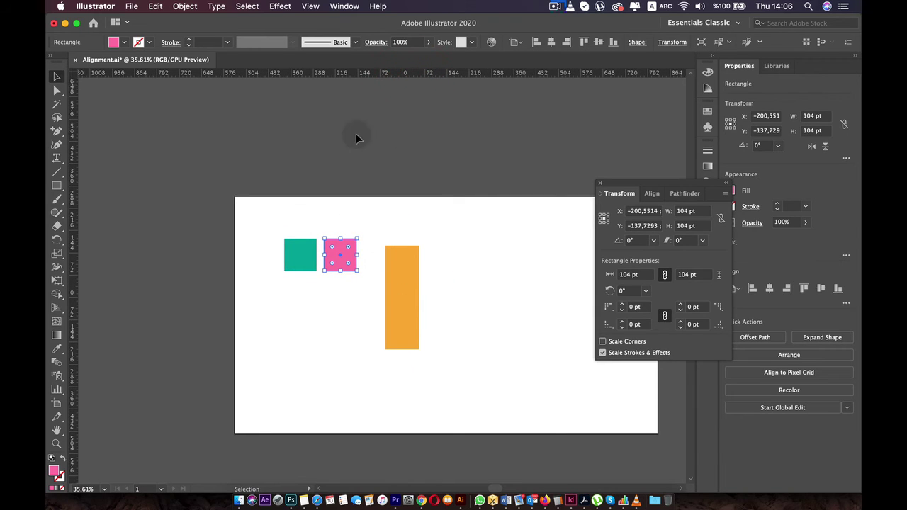
pyautogui.doubleClick(73, 73)
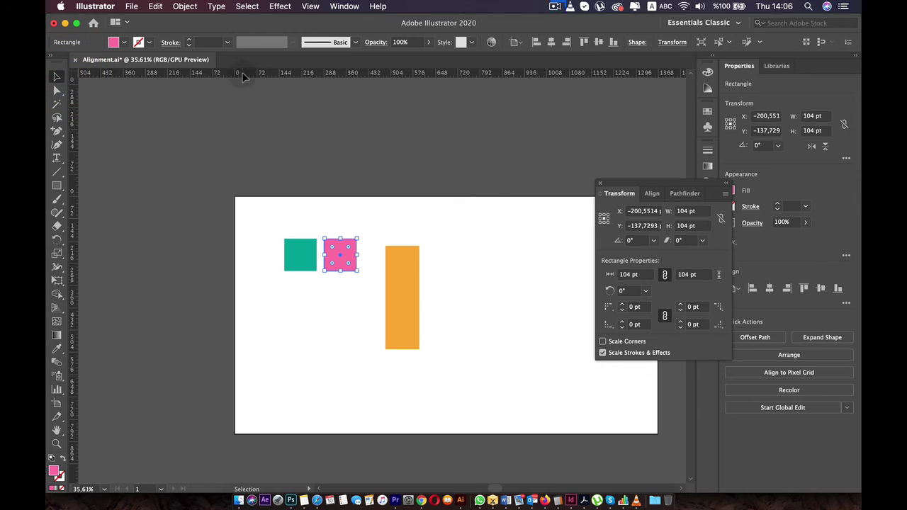
# - Dismiss the ruler unit menu and pan the canvas left and up
pyautogui.rightClick(376, 73)
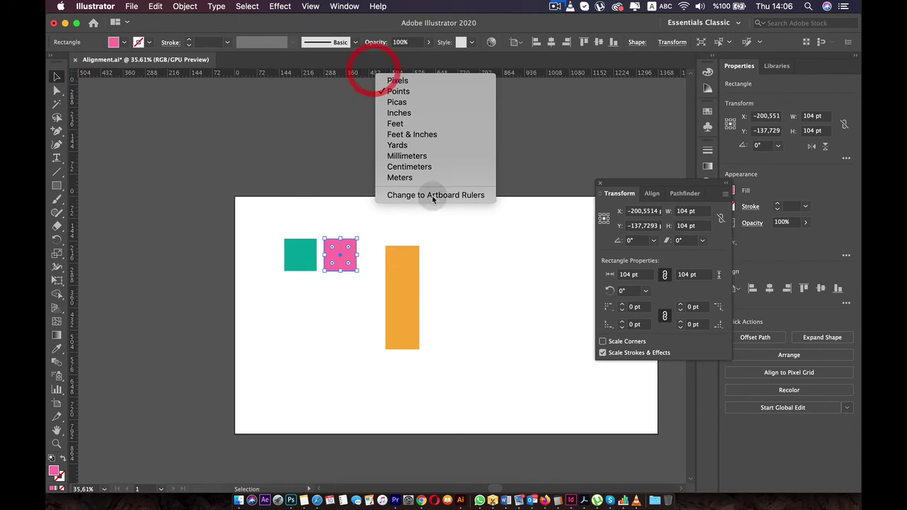
pyautogui.click(432, 252)
pyautogui.press('space')
pyautogui.moveTo(474, 177); pyautogui.dragTo(336, 150)
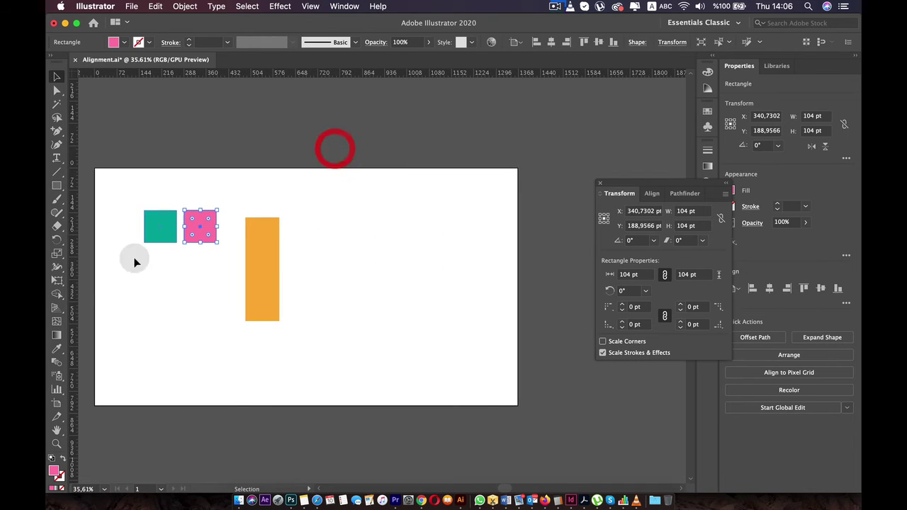
# - Draw a second artboard to the right of Artboard 1 with the Artboard tool
pyautogui.click(56, 404)
pyautogui.scroll(-3, 422, 294)
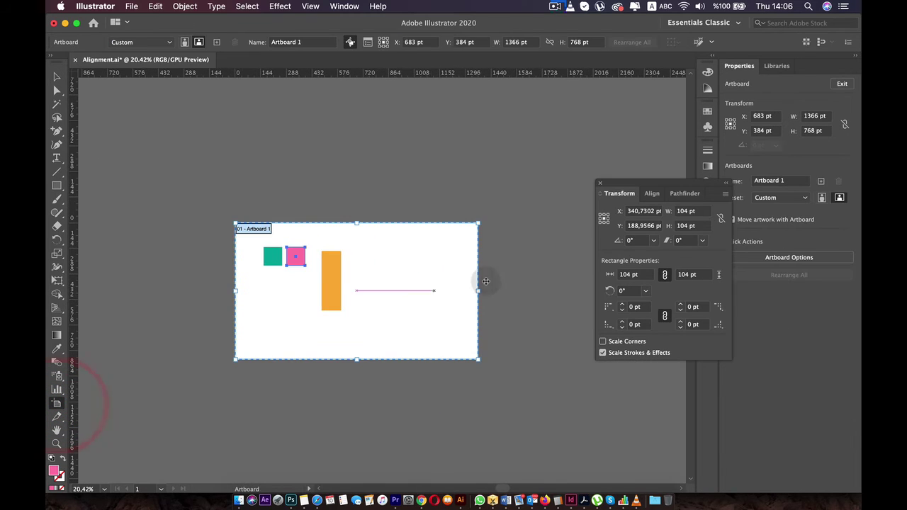
pyautogui.press('space')
pyautogui.moveTo(496, 208); pyautogui.dragTo(371, 203)
pyautogui.moveTo(441, 233); pyautogui.dragTo(550, 348)
pyautogui.press('v')
pyautogui.click(299, 247)
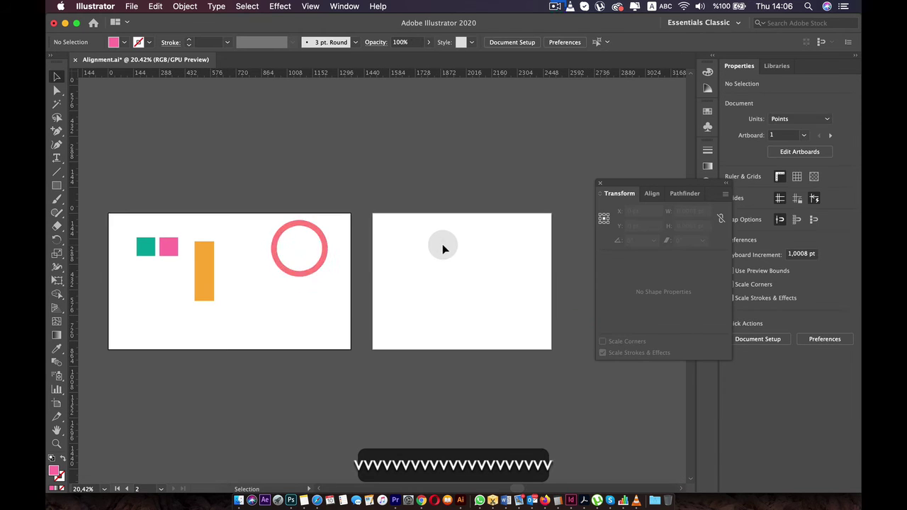
pyautogui.click(441, 245)
# - Make Artboard 1 active again and pan the view back
pyautogui.scroll(2, 439, 252)
pyautogui.click(229, 243)
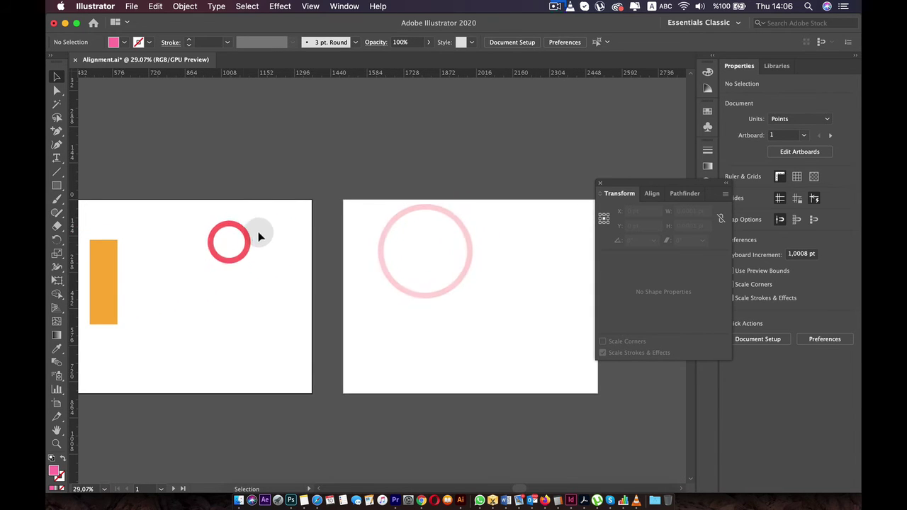
pyautogui.scroll(-2, 178, 177)
pyautogui.press('space')
pyautogui.moveTo(178, 177); pyautogui.dragTo(286, 194)
# - Switch to Artboard Rulers and compare the ruler origin on artboards 1 and 2
pyautogui.click(518, 257)
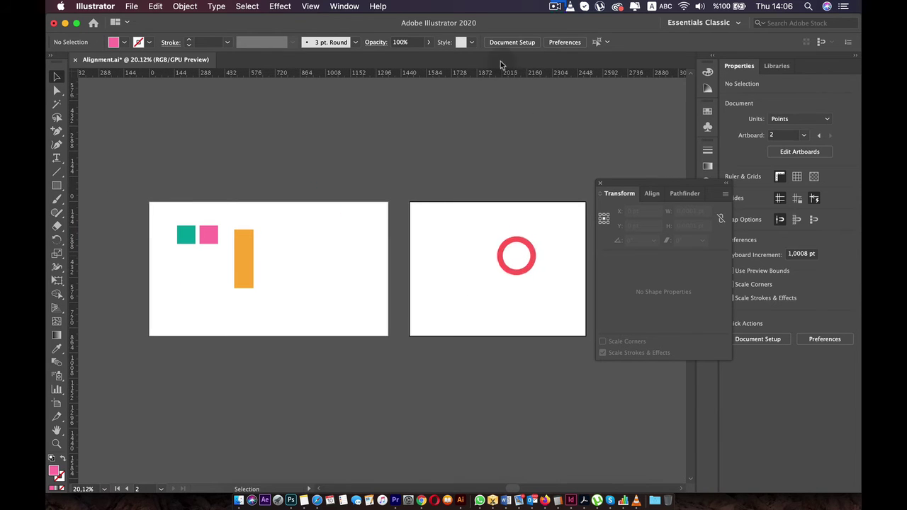
pyautogui.rightClick(365, 74)
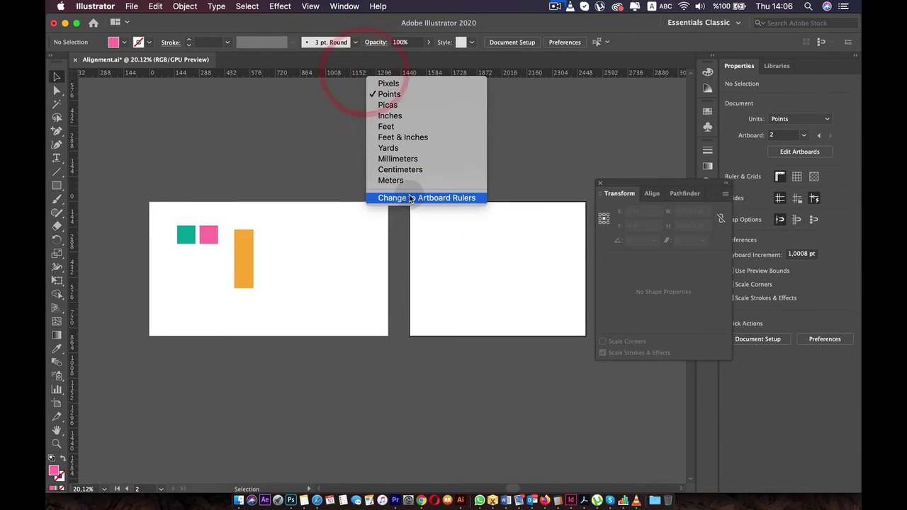
pyautogui.click(408, 196)
pyautogui.click(308, 236)
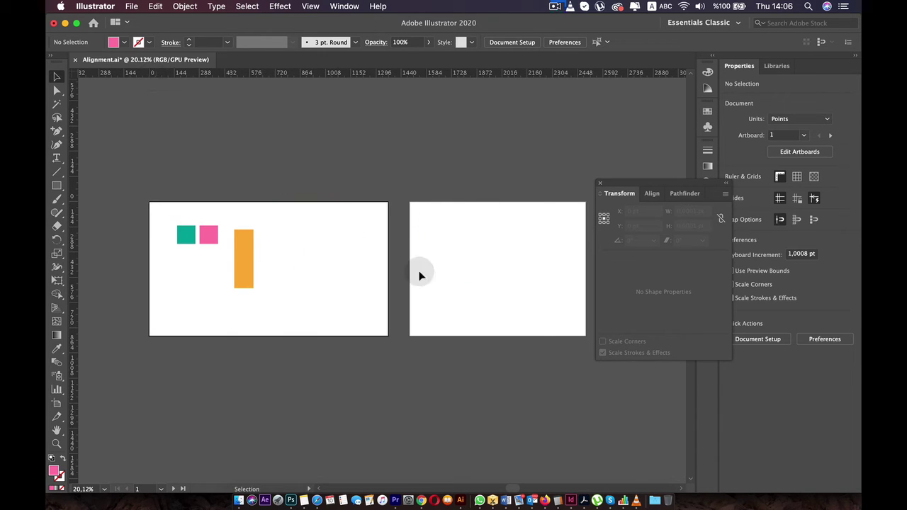
pyautogui.click(468, 222)
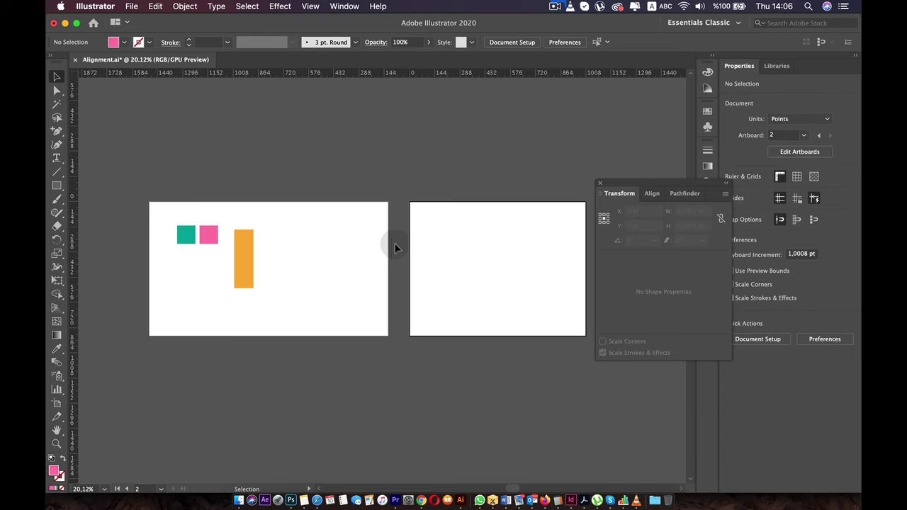
# - Copy the orange rectangle onto artboard 2 and set its X and Y to 0
pyautogui.moveTo(247, 245); pyautogui.dragTo(419, 219)
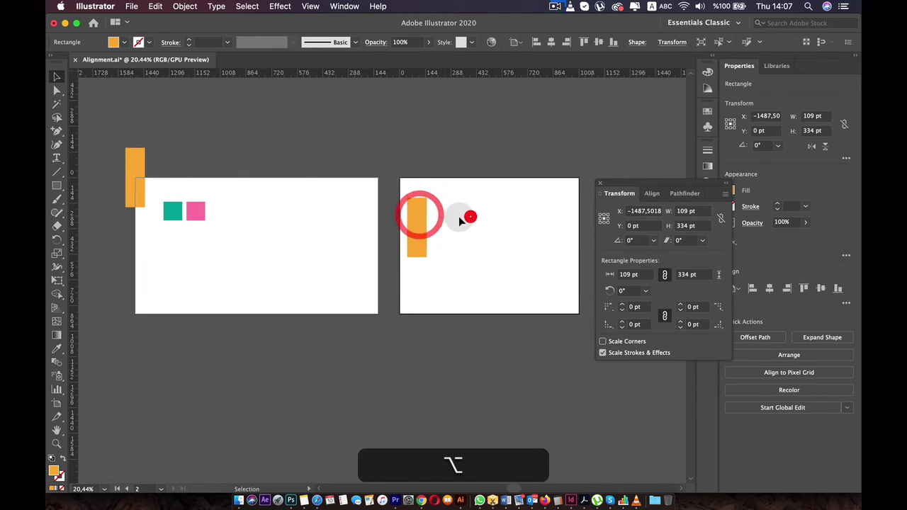
pyautogui.click(462, 212)
pyautogui.click(302, 181)
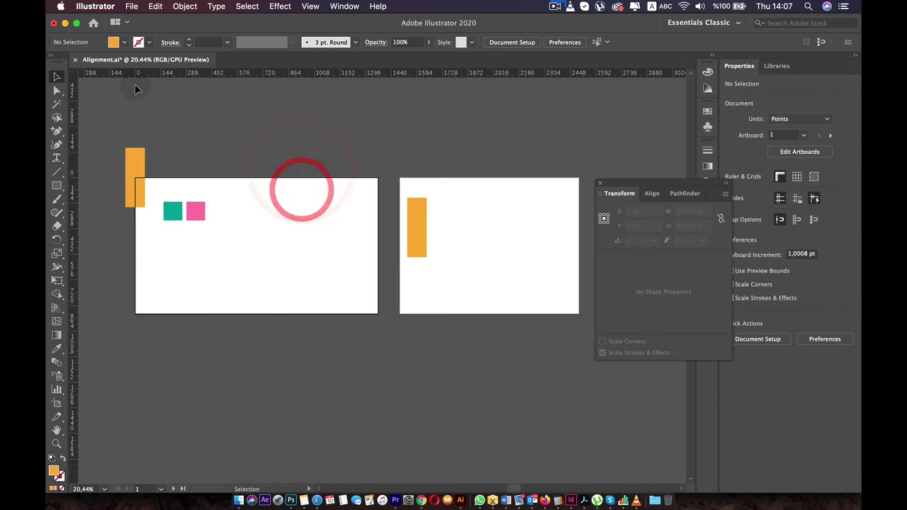
pyautogui.click(452, 205)
pyautogui.click(418, 238)
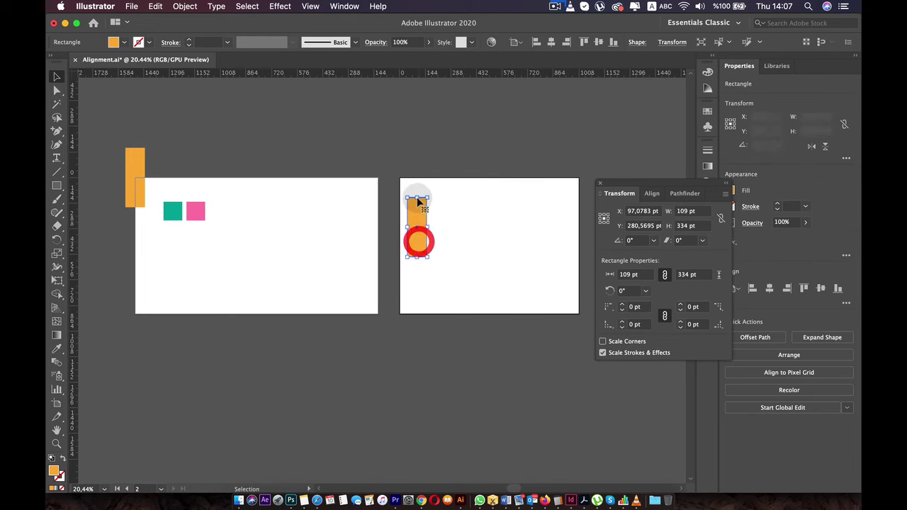
pyautogui.write('0')
pyautogui.click(643, 225)
pyautogui.write('0')
pyautogui.click(527, 219)
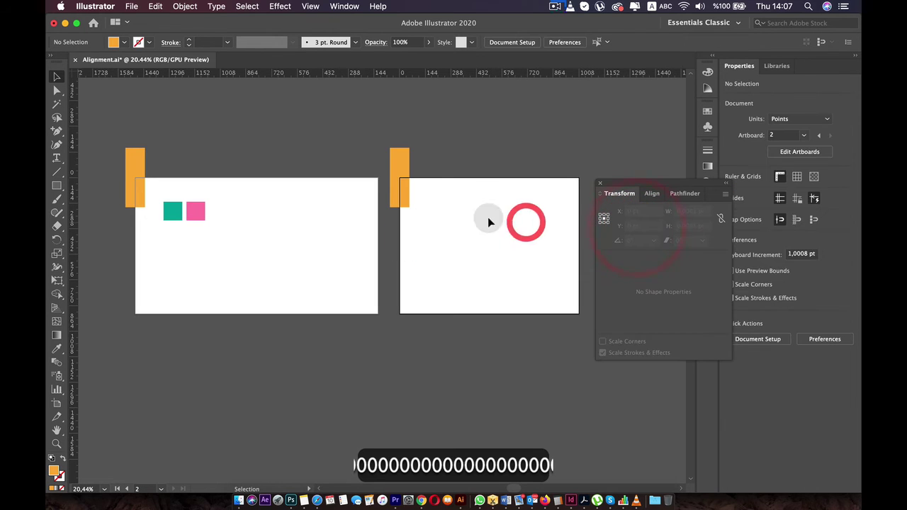
pyautogui.moveTo(406, 157); pyautogui.dragTo(443, 207)
pyautogui.click(420, 149)
# - Switch to Global Rulers and set the orange rectangle's X and Y to 0 again
pyautogui.rightClick(386, 73)
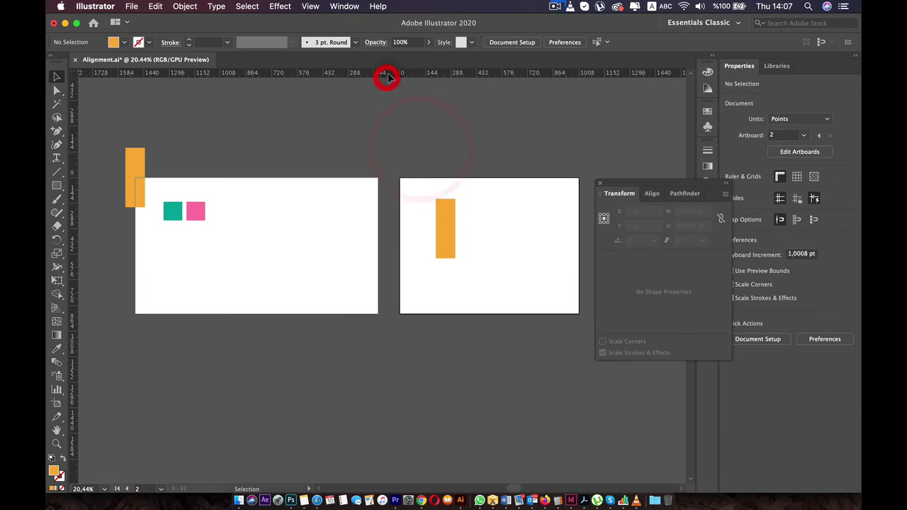
pyautogui.click(424, 199)
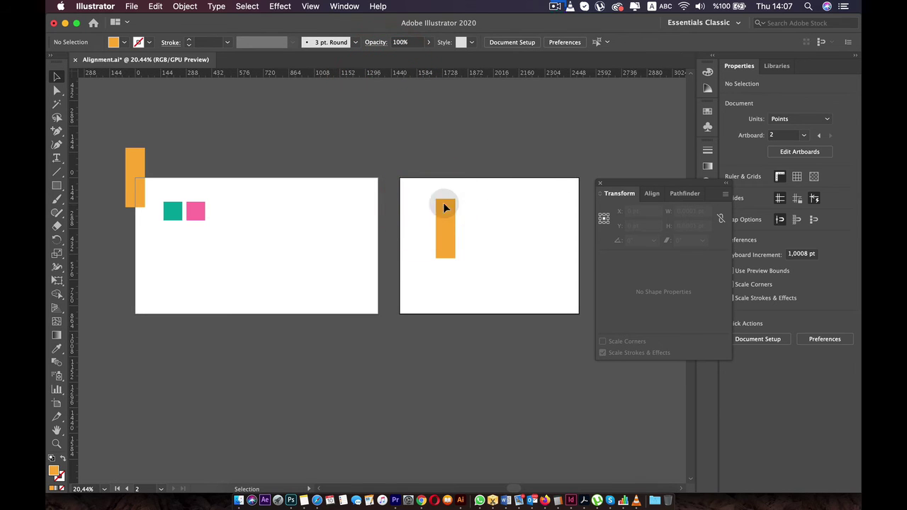
pyautogui.click(444, 215)
pyautogui.click(639, 211)
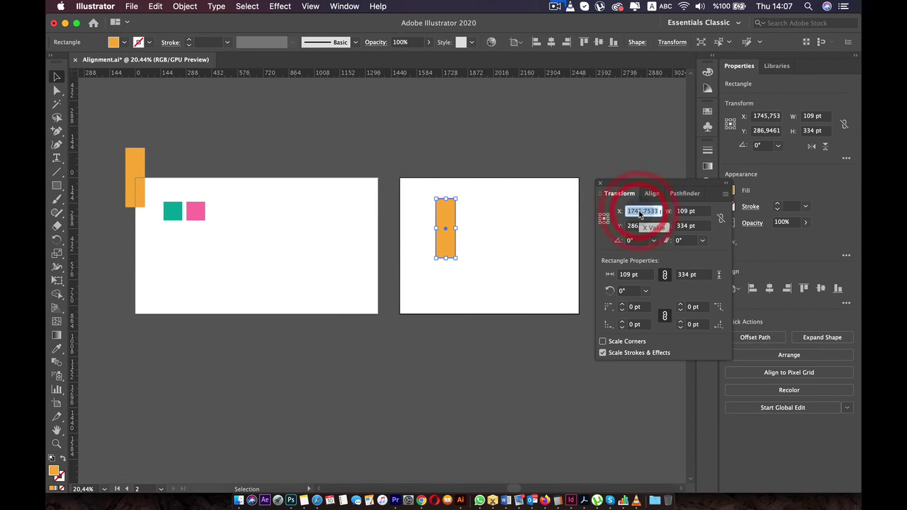
pyautogui.write('0')
pyautogui.click(640, 225)
pyautogui.write('0')
pyautogui.press('Return')
pyautogui.click(541, 211)
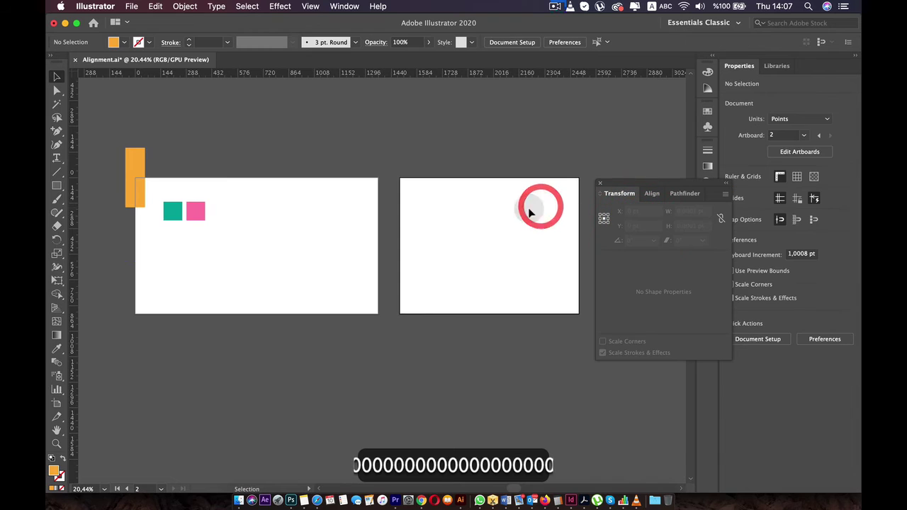
# - Drag a copy of the top-left orange rectangle onto artboard 1 and shift the original down
pyautogui.click(129, 153)
pyautogui.moveTo(129, 153); pyautogui.dragTo(243, 229)
pyautogui.click(137, 165)
pyautogui.moveTo(137, 164); pyautogui.dragTo(136, 183)
# - Switch back to Artboard Rulers, zoom into artboard 1 and move the Transform panel aside
pyautogui.rightClick(369, 71)
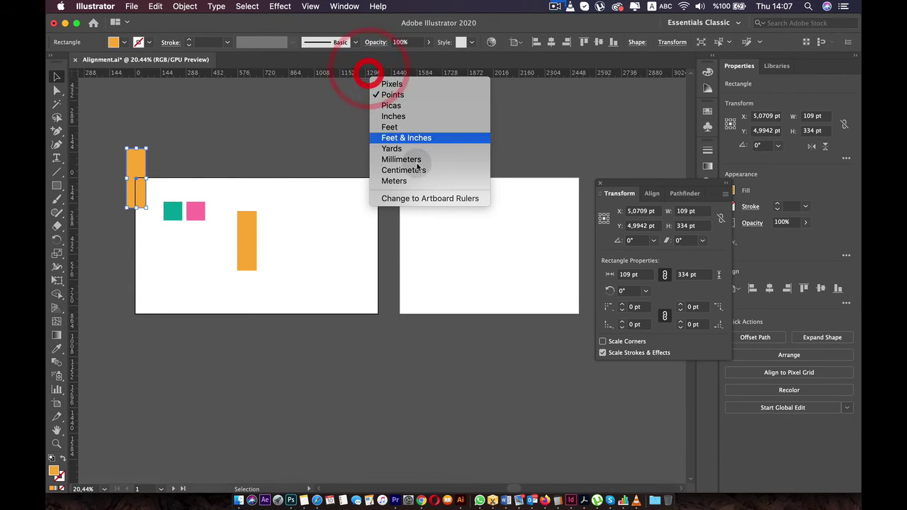
pyautogui.click(426, 198)
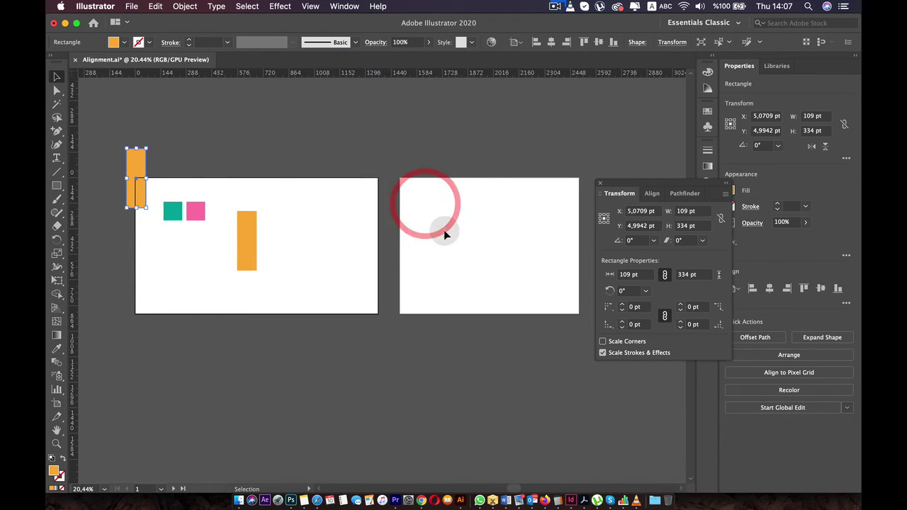
pyautogui.click(444, 229)
pyautogui.click(248, 245)
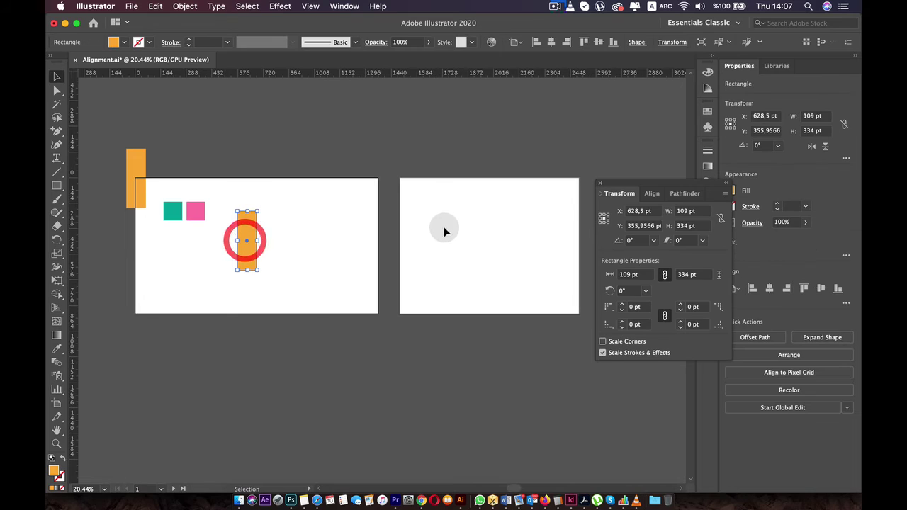
pyautogui.scroll(5, 176, 243)
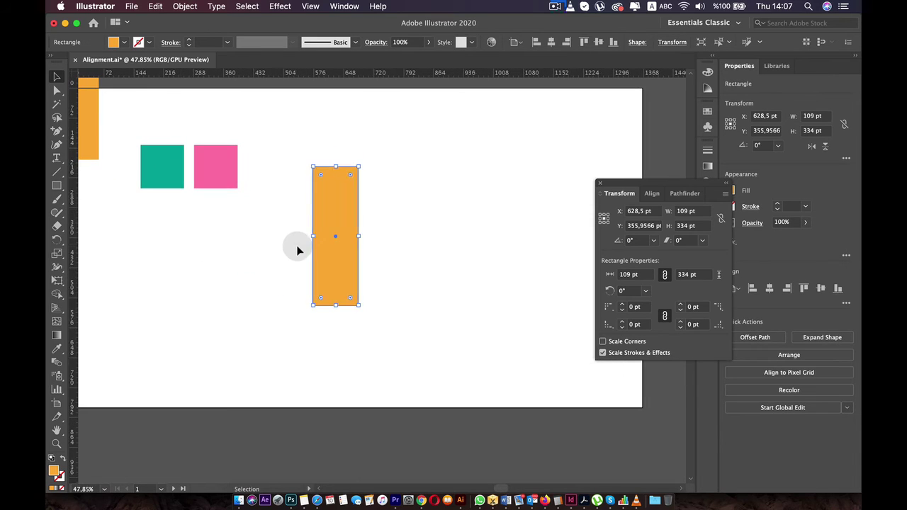
pyautogui.moveTo(648, 182); pyautogui.dragTo(738, 186)
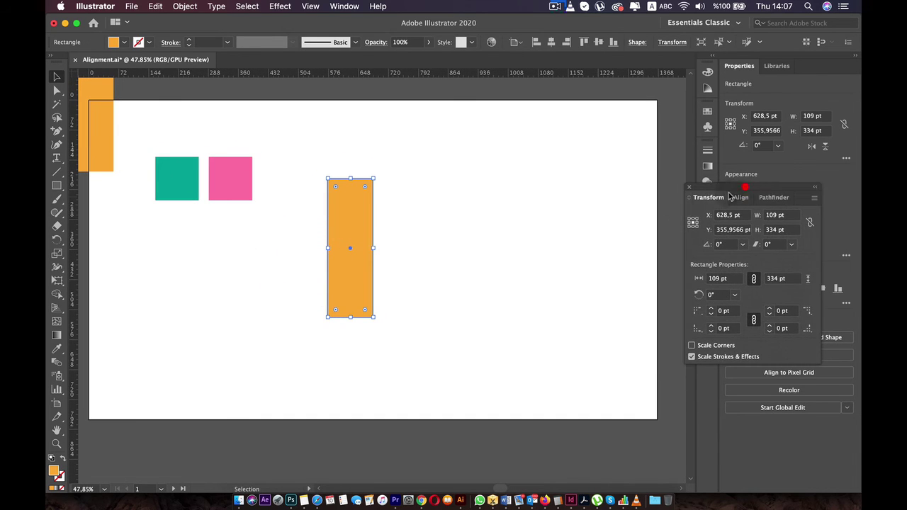
# - Place the pink and teal squares at the tall orange rectangle's base, second rectangle further right
pyautogui.moveTo(347, 225); pyautogui.dragTo(382, 223)
pyautogui.moveTo(225, 183); pyautogui.dragTo(304, 259)
pyautogui.moveTo(178, 183); pyautogui.dragTo(258, 258)
pyautogui.click(312, 251)
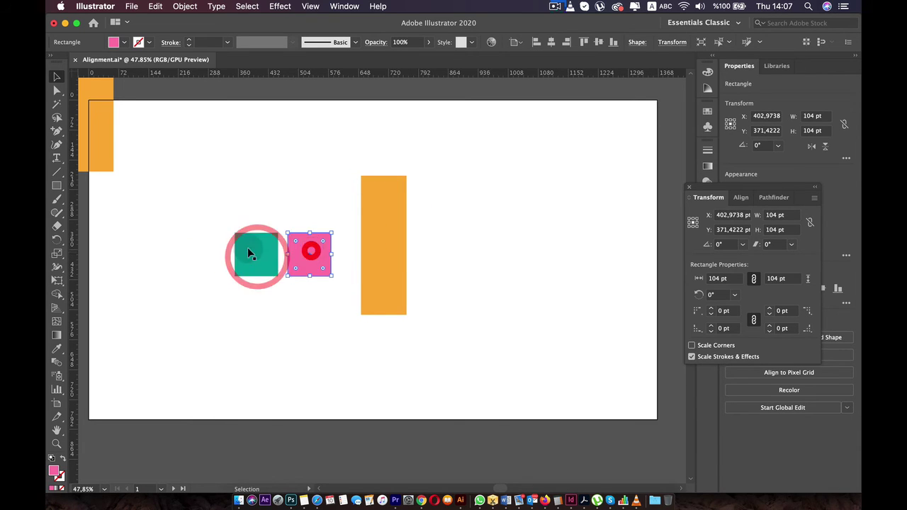
pyautogui.moveTo(92, 140); pyautogui.dragTo(213, 210)
pyautogui.moveTo(375, 216); pyautogui.dragTo(384, 232)
pyautogui.rightClick(386, 235)
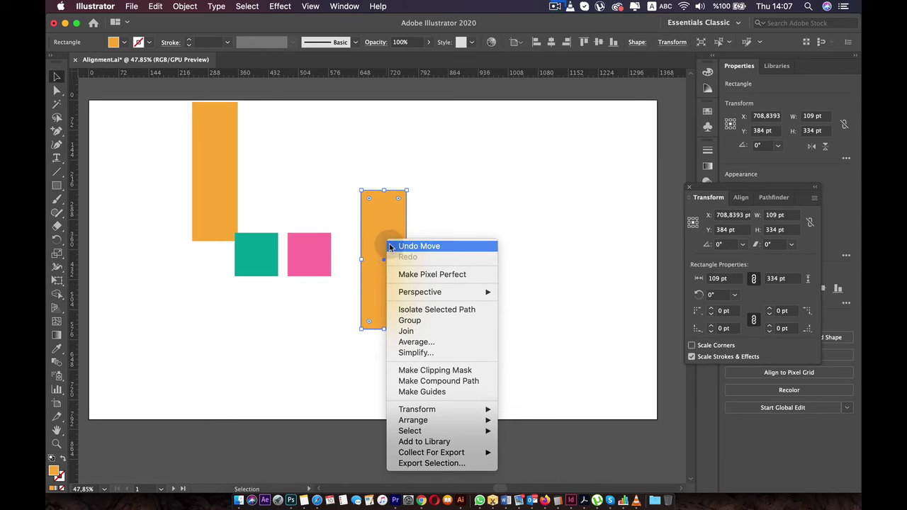
pyautogui.click(388, 239)
# - Turn the right orange rectangle into a guide with View > Guides > Make Guides
pyautogui.click(312, 7)
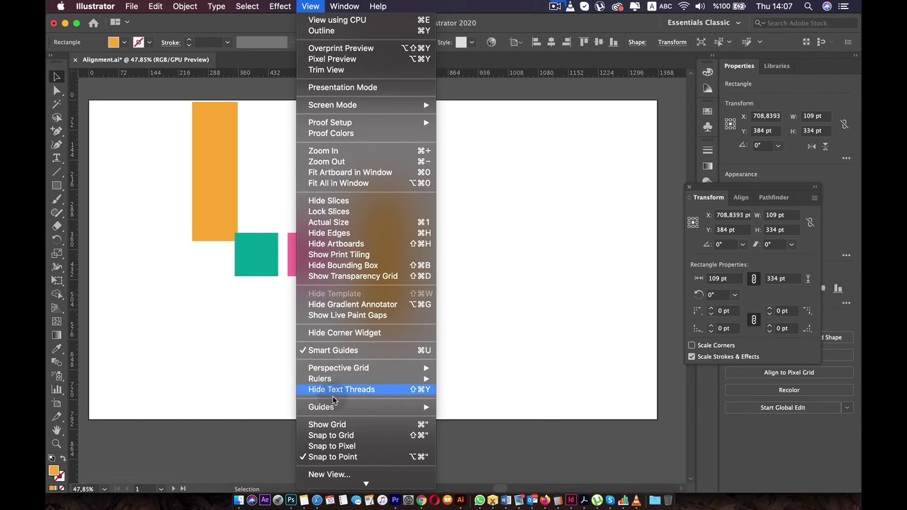
pyautogui.moveTo(337, 407)
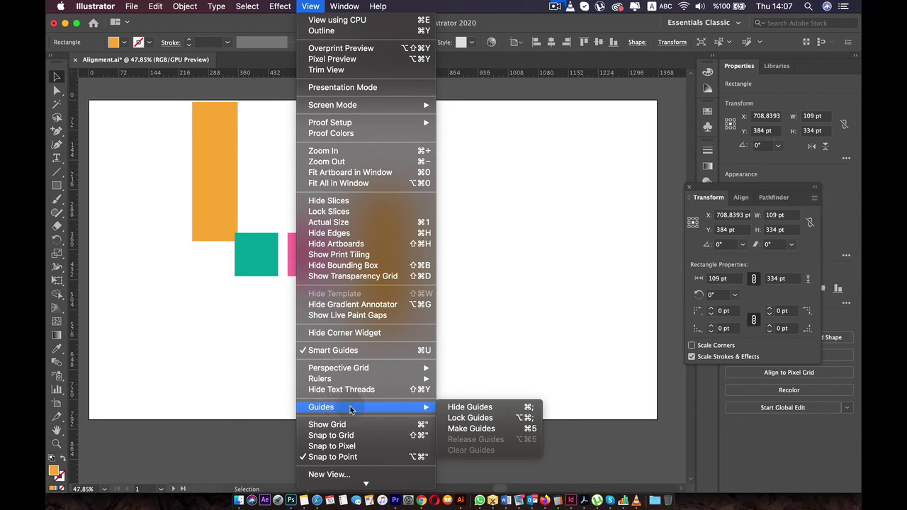
pyautogui.click(469, 429)
pyautogui.click(463, 235)
pyautogui.click(375, 227)
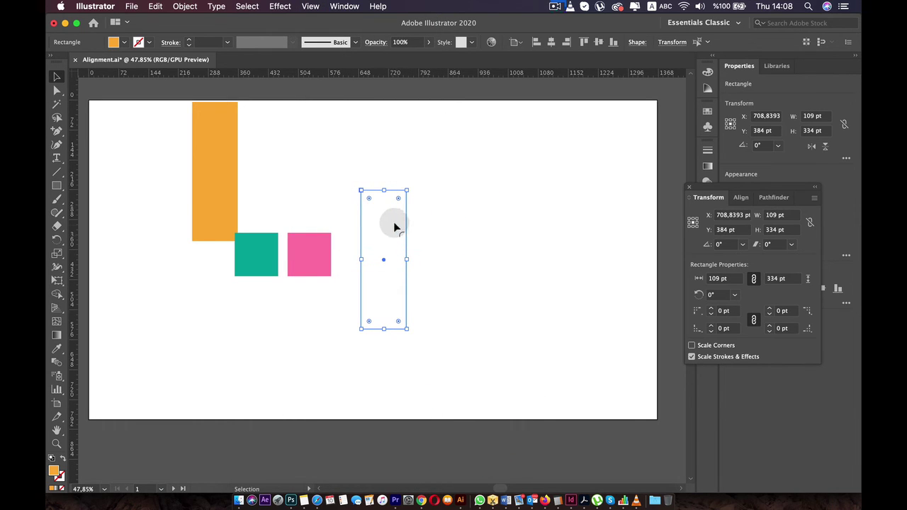
pyautogui.click(395, 204)
pyautogui.click(492, 219)
# - Snap the pink square to the guide's left side, teal to its right, and orange below teal
pyautogui.moveTo(305, 245); pyautogui.dragTo(339, 259)
pyautogui.moveTo(251, 256); pyautogui.dragTo(421, 257)
pyautogui.moveTo(234, 172); pyautogui.dragTo(445, 366)
# - Remove the rounded guide rectangle with View > Guides > Clear Guides
pyautogui.click(405, 208)
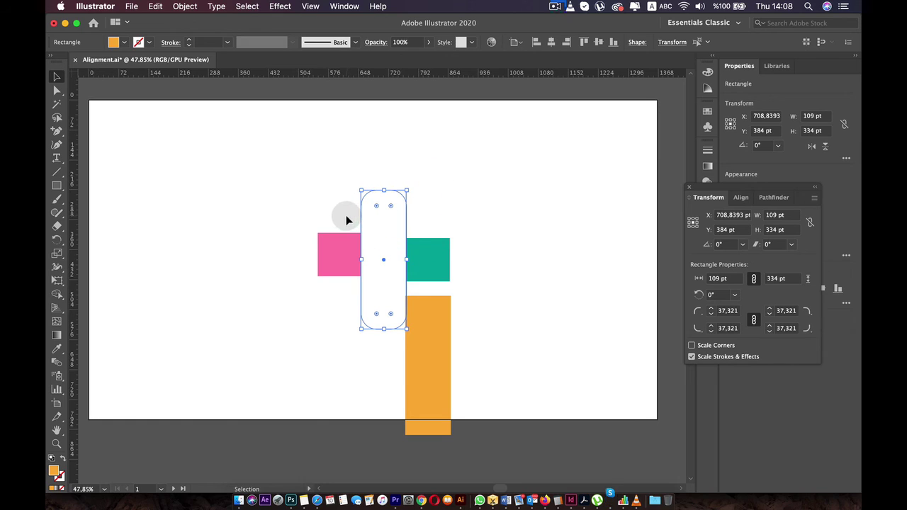
pyautogui.click(317, 10)
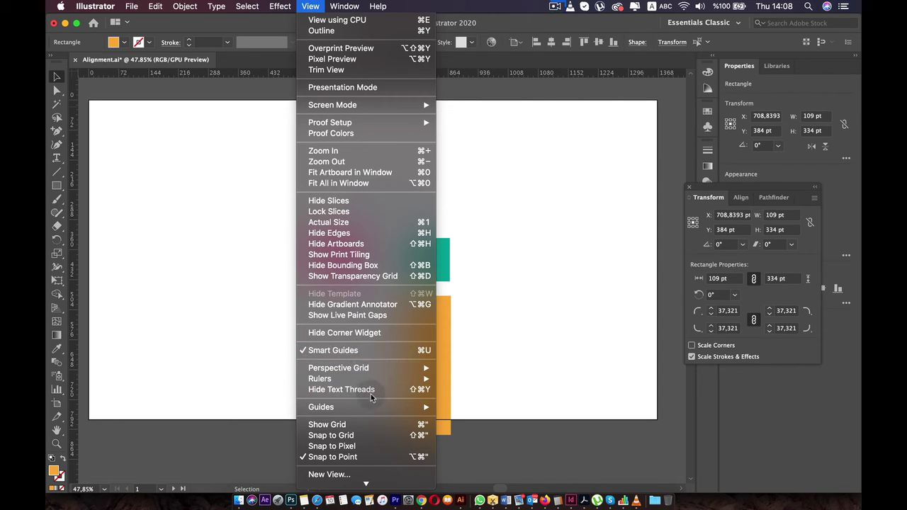
pyautogui.moveTo(418, 407)
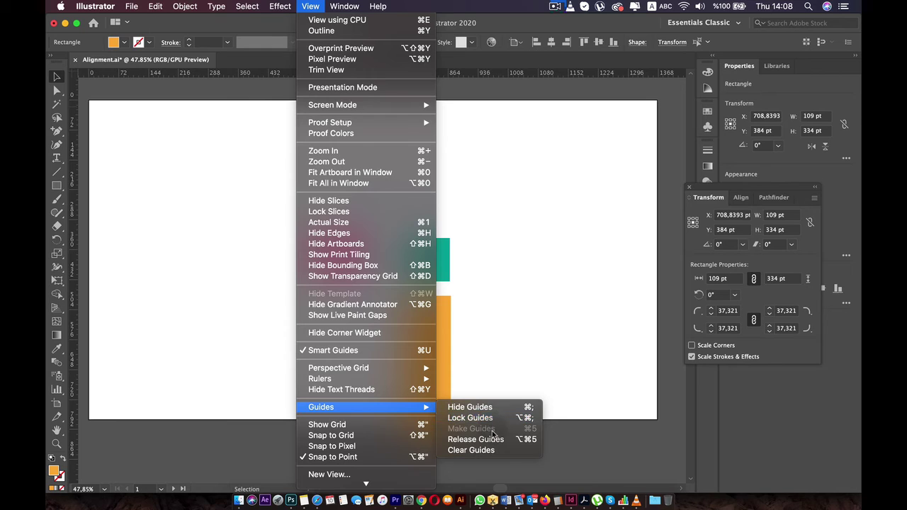
pyautogui.click(492, 451)
pyautogui.click(352, 213)
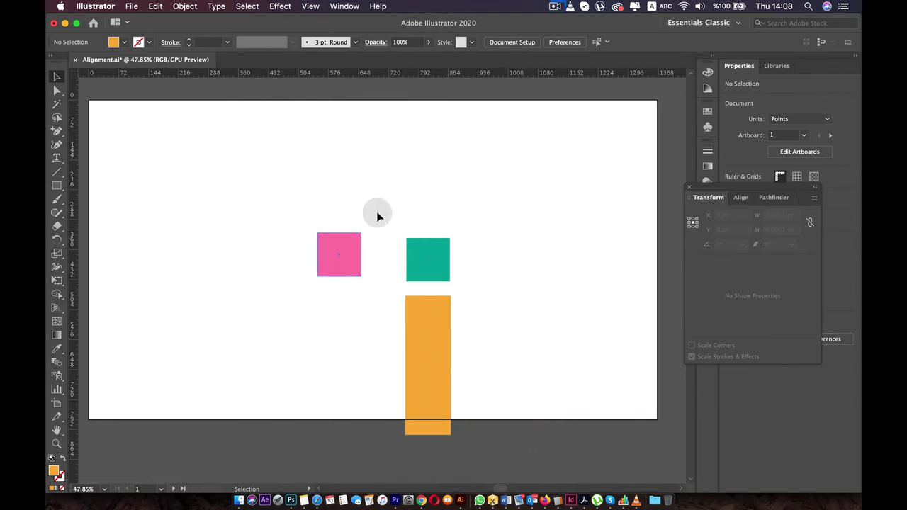
# - Move the orange rectangle up and left, beside the pink square
pyautogui.moveTo(411, 356); pyautogui.dragTo(263, 219)
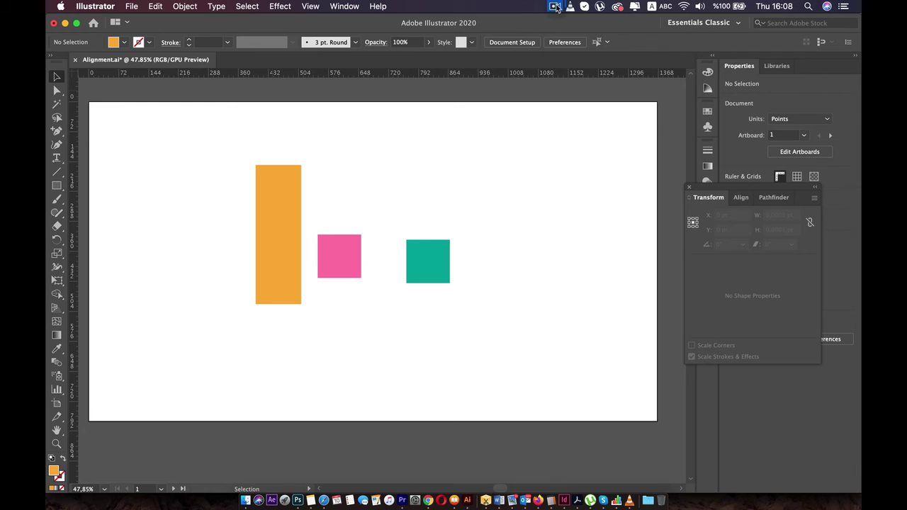
pyautogui.click(556, 8)
pyautogui.click(570, 41)
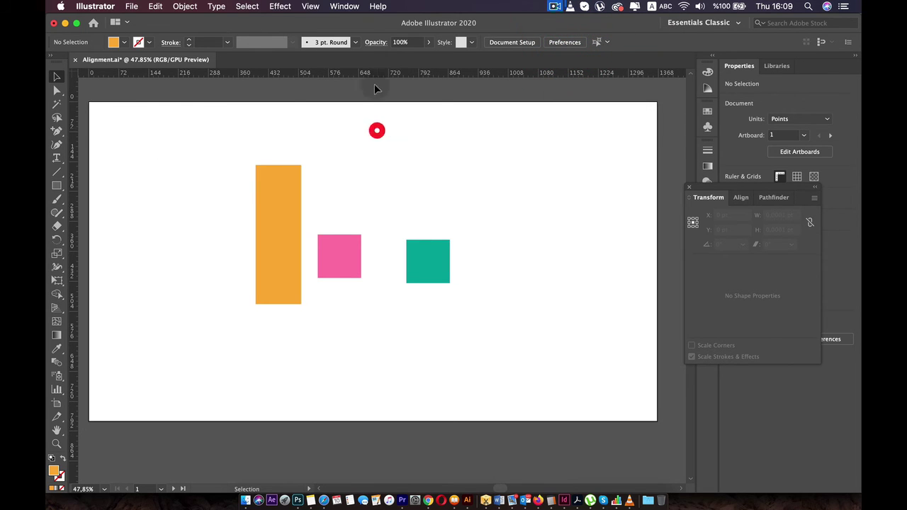
# - Show the document grid over the artboard
pyautogui.click(311, 6)
pyautogui.click(342, 428)
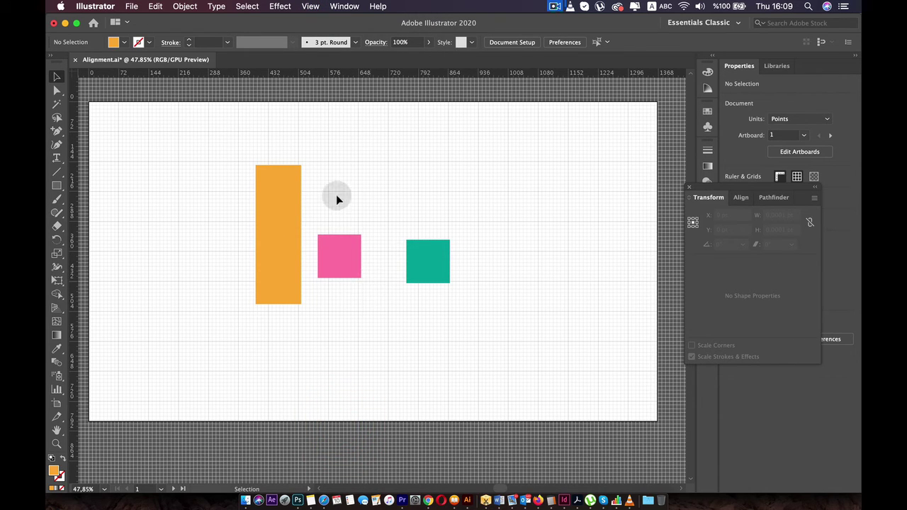
pyautogui.click(310, 7)
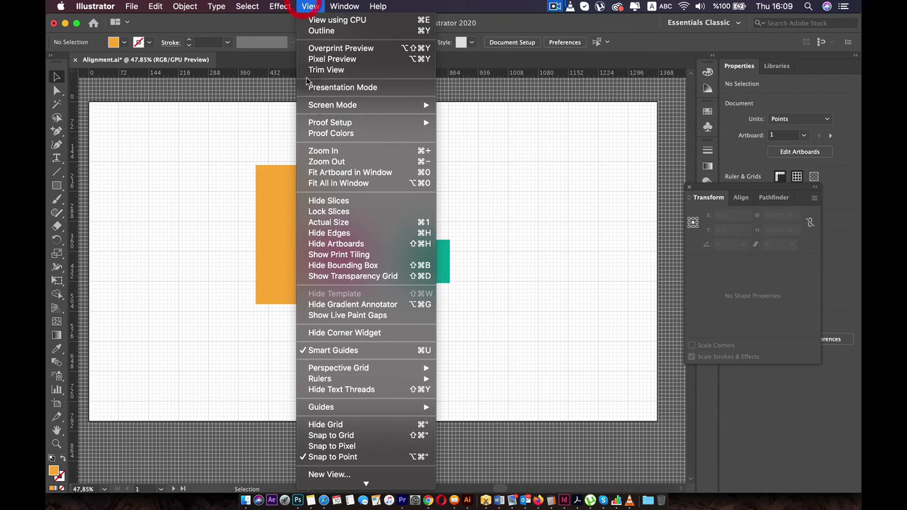
# - Turn on Snap to Grid and narrow the pink and teal rectangles to about 63 pt wide
pyautogui.click(341, 435)
pyautogui.scroll(3, 339, 248)
pyautogui.moveTo(341, 252); pyautogui.dragTo(344, 222)
pyautogui.scroll(5, 345, 251)
pyautogui.moveTo(404, 252); pyautogui.dragTo(462, 252)
pyautogui.moveTo(280, 251); pyautogui.dragTo(392, 251)
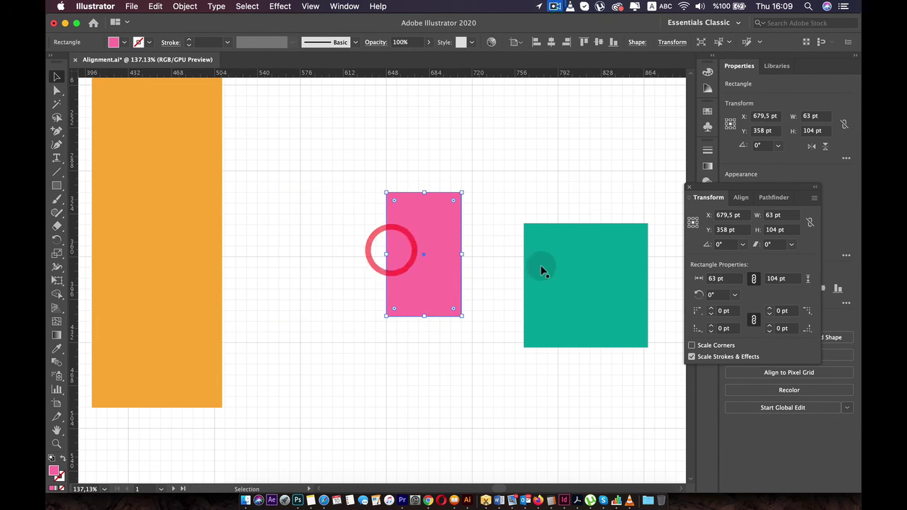
pyautogui.moveTo(568, 269); pyautogui.dragTo(518, 238)
pyautogui.moveTo(597, 251); pyautogui.dragTo(547, 251)
# - Place the orange rectangle beside pink and shorten it to 108 pt tall
pyautogui.moveTo(175, 187); pyautogui.dragTo(350, 399)
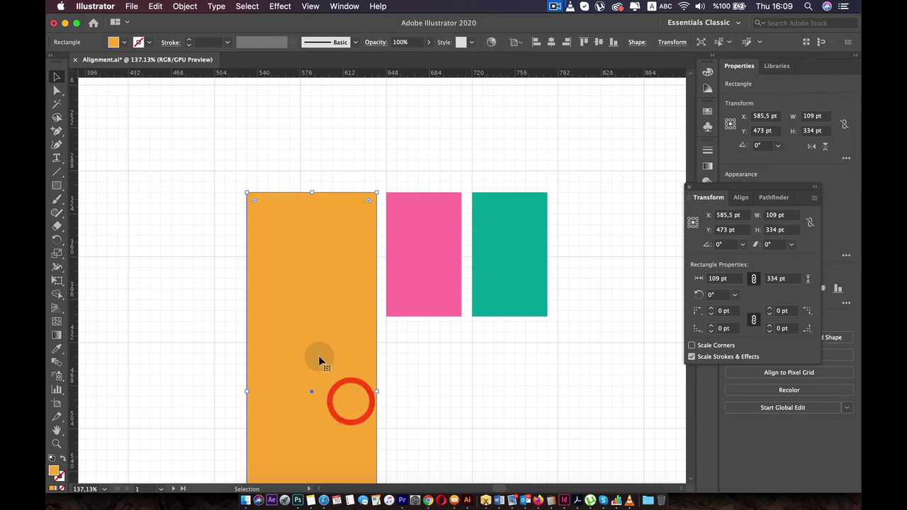
pyautogui.scroll(-2, 319, 344)
pyautogui.scroll(-5, 319, 344)
pyautogui.moveTo(313, 469); pyautogui.dragTo(346, 198)
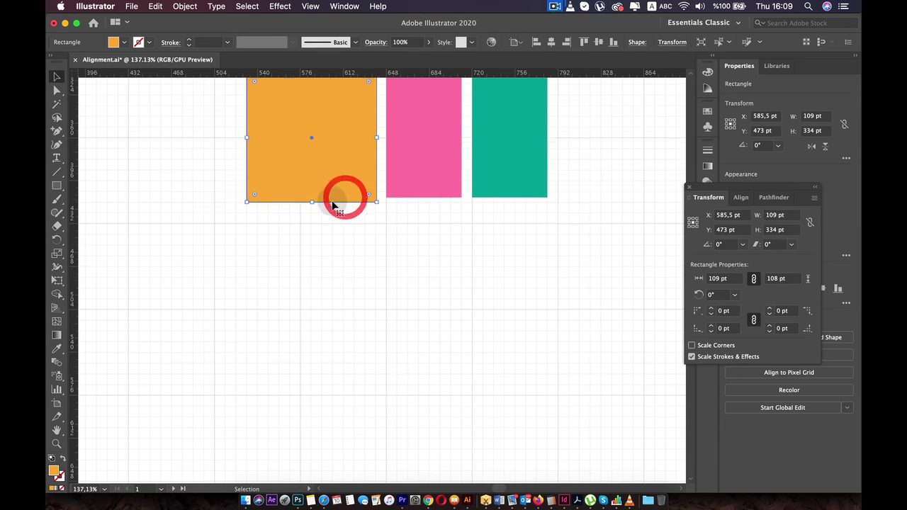
pyautogui.scroll(1, 334, 204)
# - Extend pink and teal to 108 pt tall and narrow orange to 64 pt wide
pyautogui.click(421, 214)
pyautogui.moveTo(423, 218); pyautogui.dragTo(424, 223)
pyautogui.click(507, 216)
pyautogui.moveTo(511, 217); pyautogui.dragTo(512, 222)
pyautogui.click(263, 163)
pyautogui.moveTo(247, 164); pyautogui.dragTo(306, 164)
pyautogui.click(264, 168)
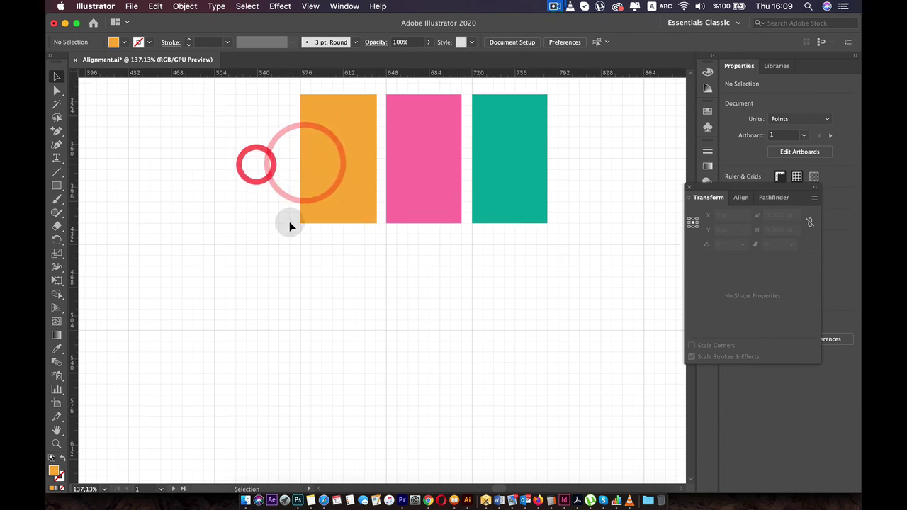
# - Move the pink rectangle below, into the gap between orange and teal
pyautogui.scroll(3, 290, 225)
pyautogui.click(428, 212)
pyautogui.moveTo(429, 214); pyautogui.dragTo(435, 364)
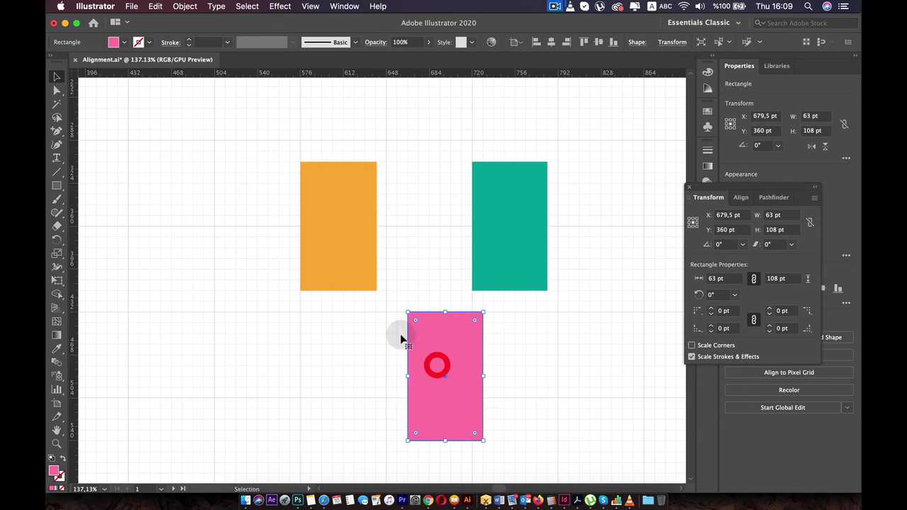
# - In Preferences > Guides & Grid, change Gridline every from 72 pt to 89 pt
pyautogui.click(95, 6)
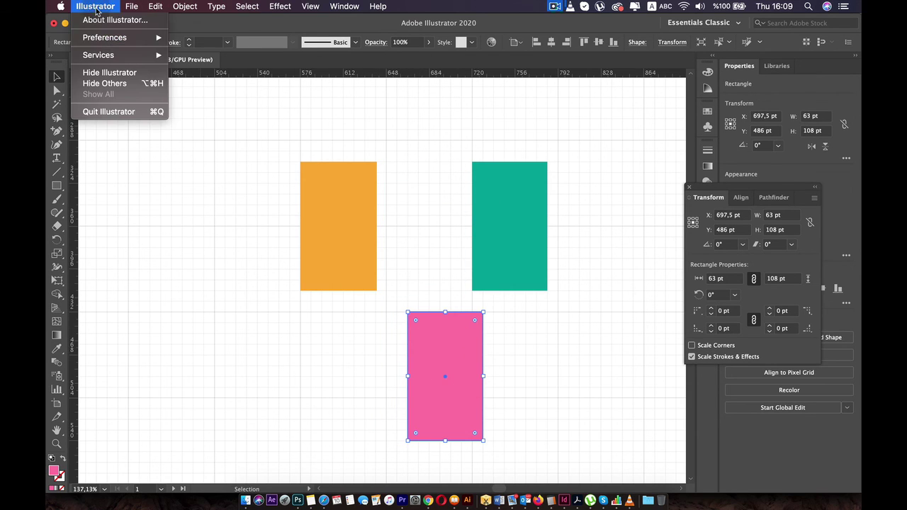
pyautogui.moveTo(106, 37)
pyautogui.click(217, 41)
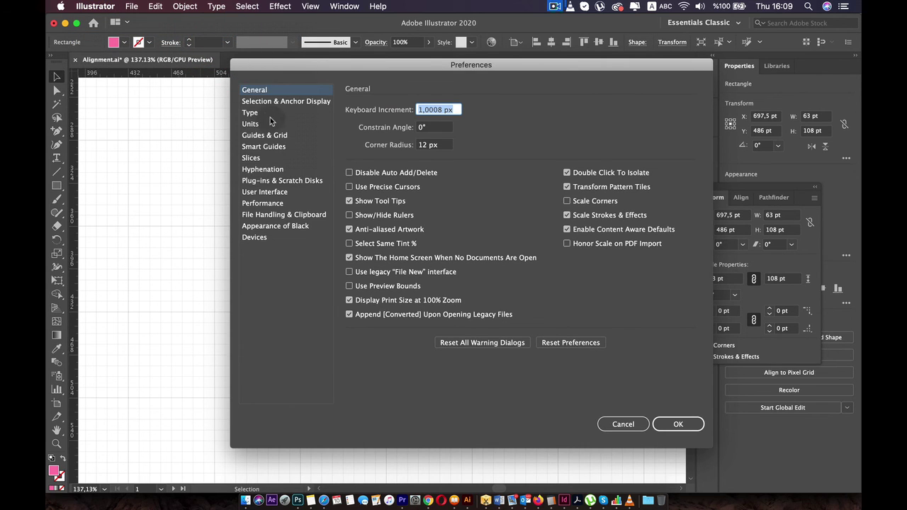
pyautogui.click(269, 136)
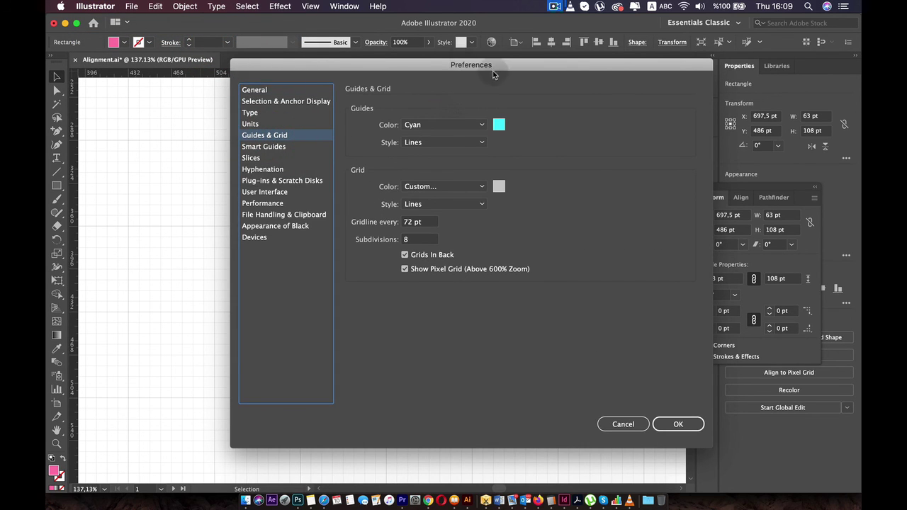
pyautogui.moveTo(589, 69); pyautogui.dragTo(857, 63)
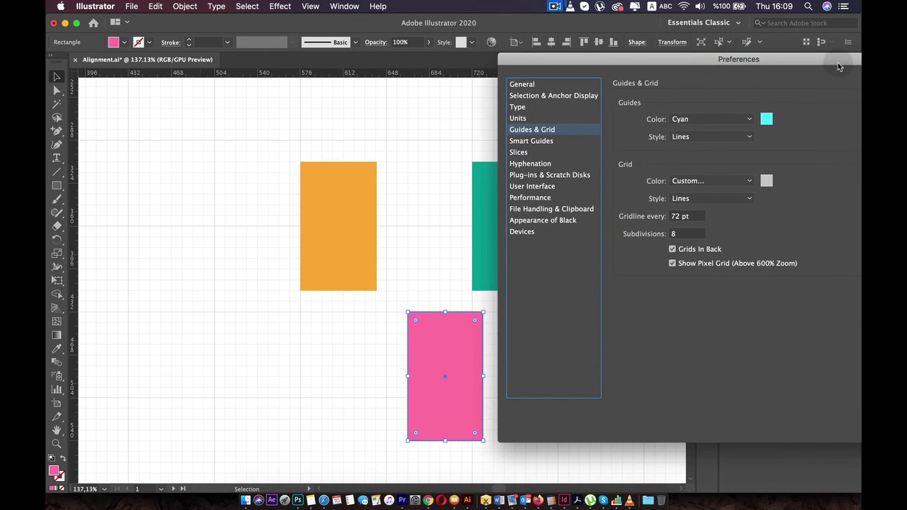
pyautogui.click(684, 216)
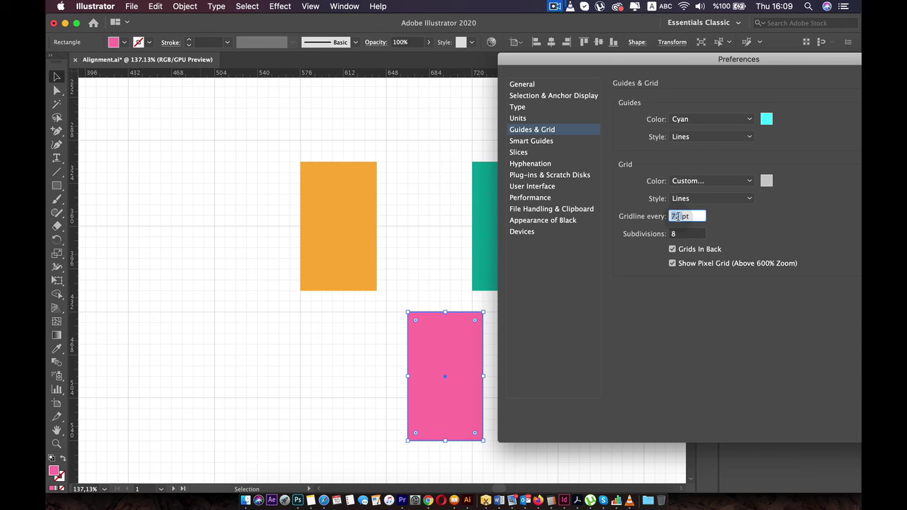
pyautogui.doubleClick(670, 217)
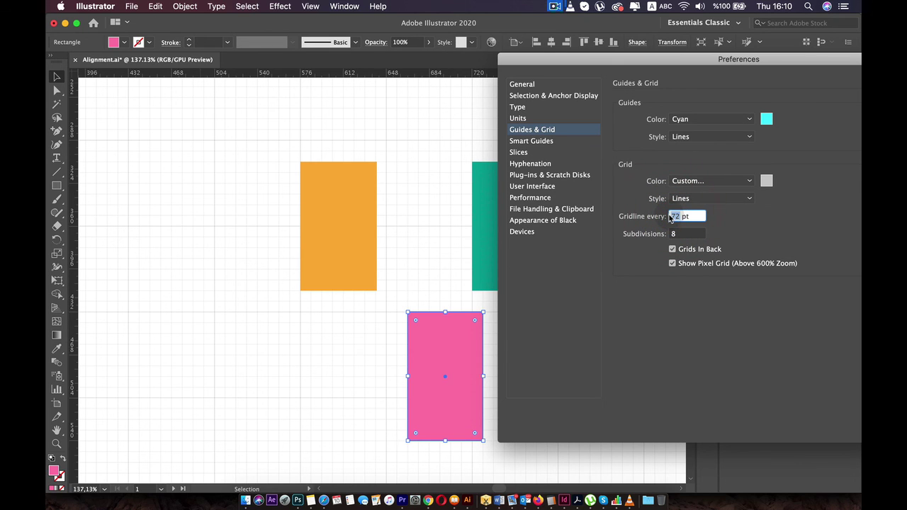
pyautogui.write('89')
pyautogui.moveTo(702, 63); pyautogui.dragTo(567, 121)
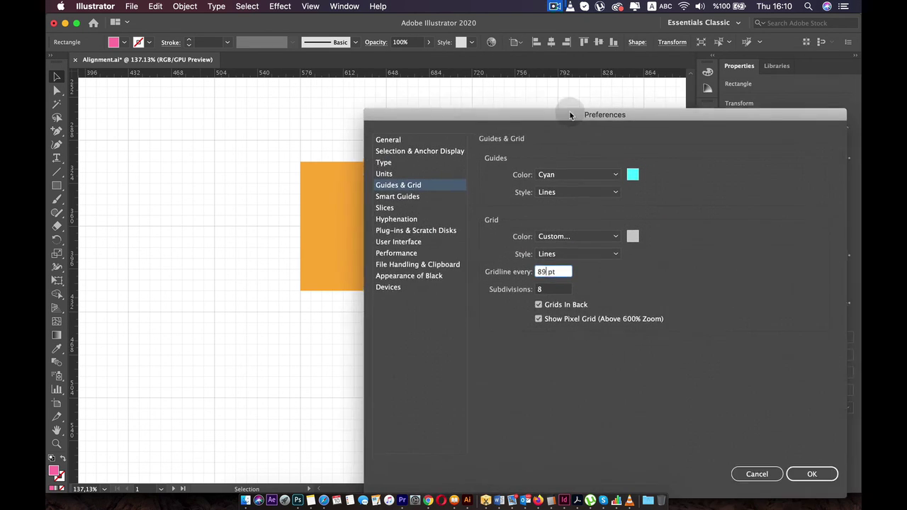
pyautogui.click(811, 476)
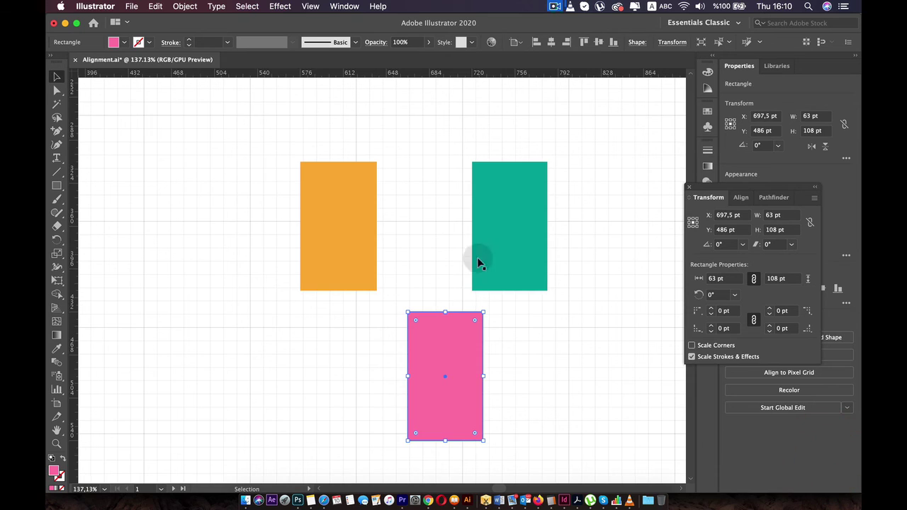
# - Nudge teal up, set gridline spacing to 40 pt, then shift the orange rectangle slightly
pyautogui.moveTo(530, 195); pyautogui.dragTo(521, 192)
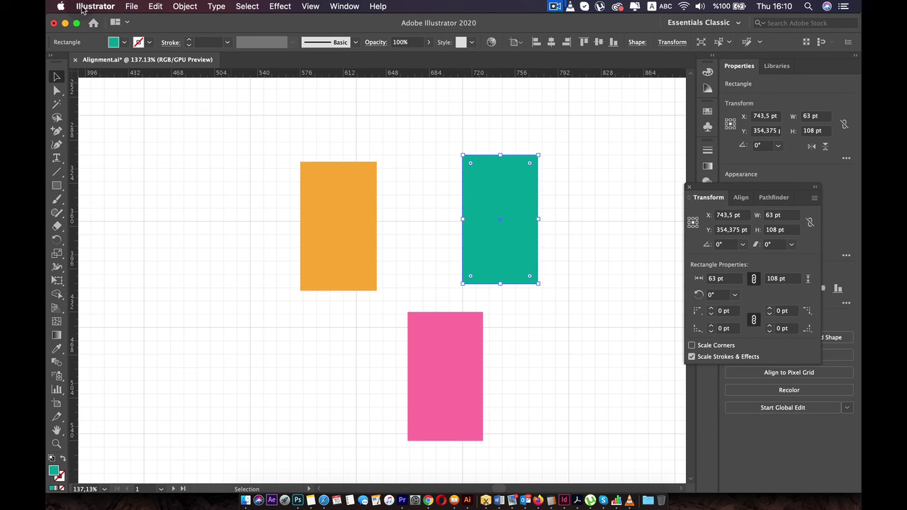
pyautogui.moveTo(767, 188); pyautogui.dragTo(670, 151)
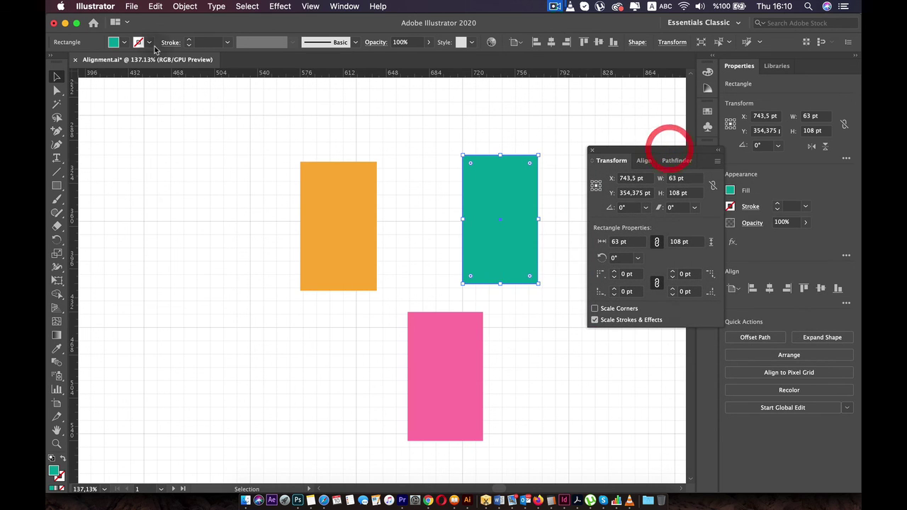
pyautogui.click(95, 6)
pyautogui.moveTo(106, 38)
pyautogui.click(205, 81)
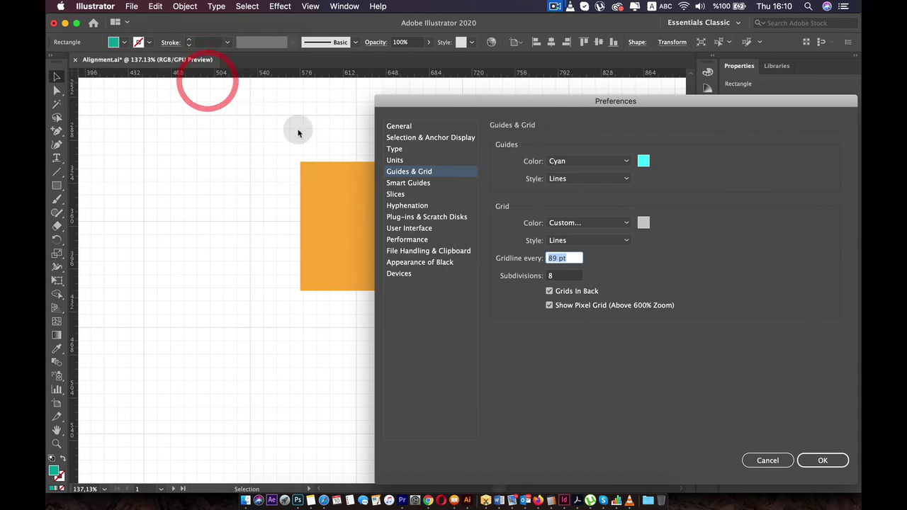
pyautogui.moveTo(558, 258); pyautogui.dragTo(533, 259)
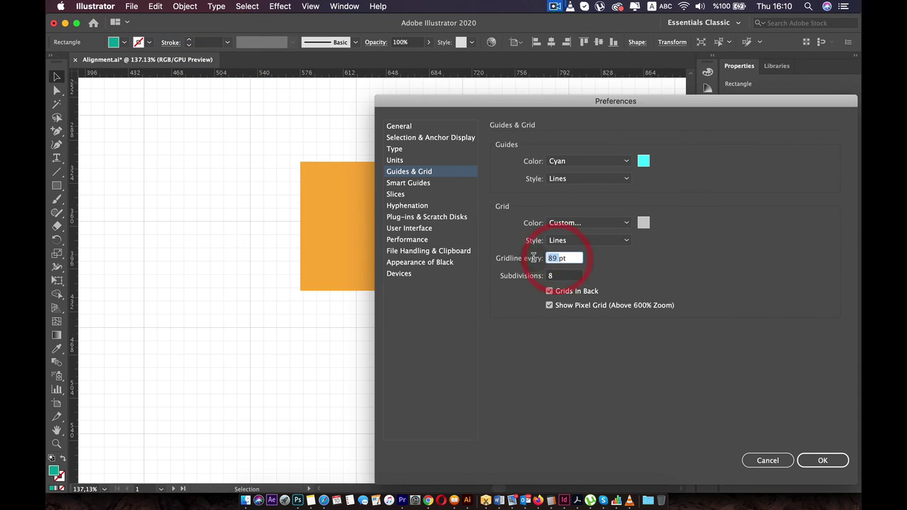
pyautogui.write('40')
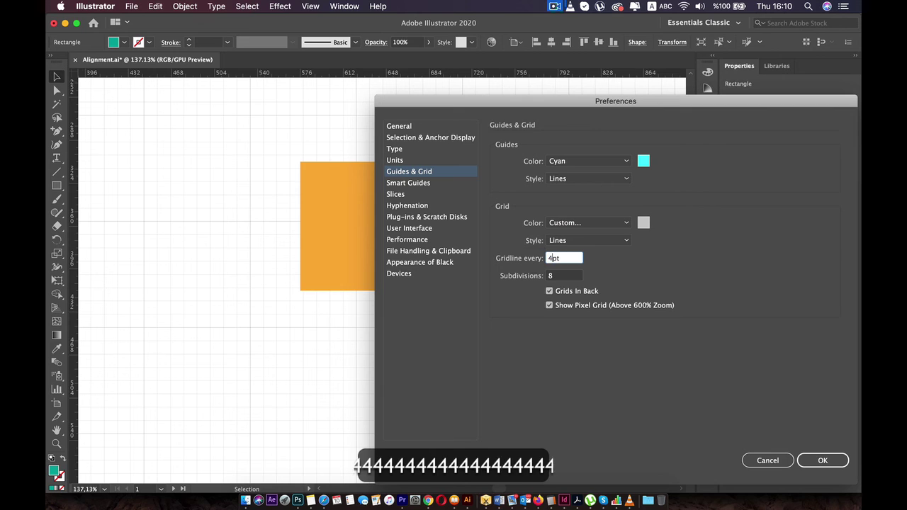
pyautogui.click(821, 461)
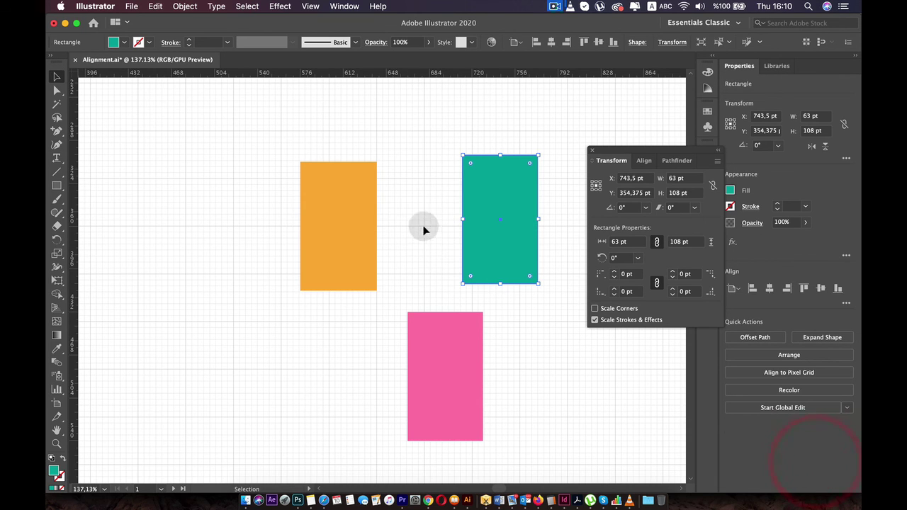
pyautogui.moveTo(345, 183); pyautogui.dragTo(330, 200)
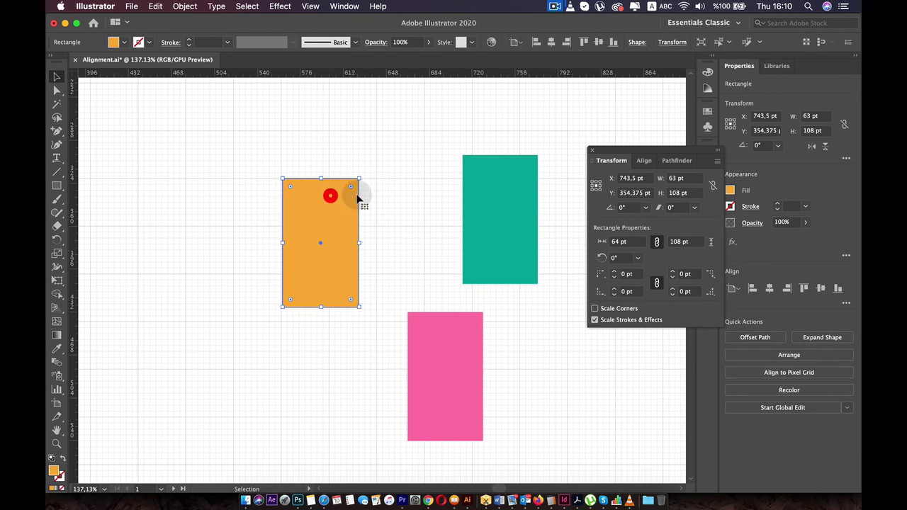
# - Hide the grid and widen the orange rectangle to 84 pt
pyautogui.click(407, 170)
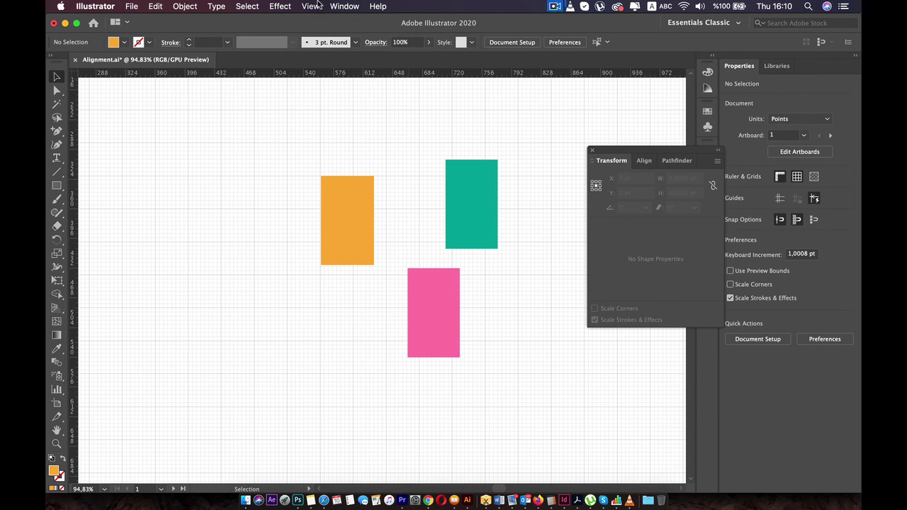
pyautogui.click(310, 5)
pyautogui.click(334, 425)
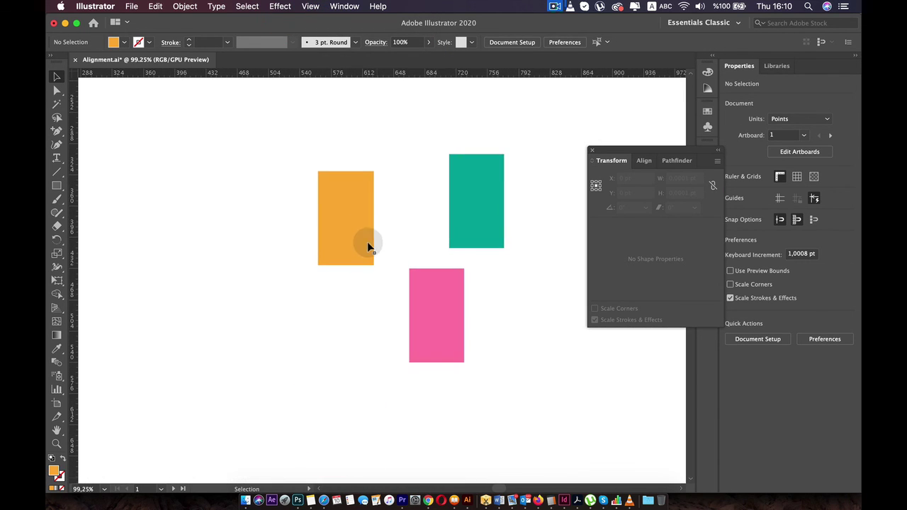
pyautogui.moveTo(352, 217); pyautogui.dragTo(387, 234)
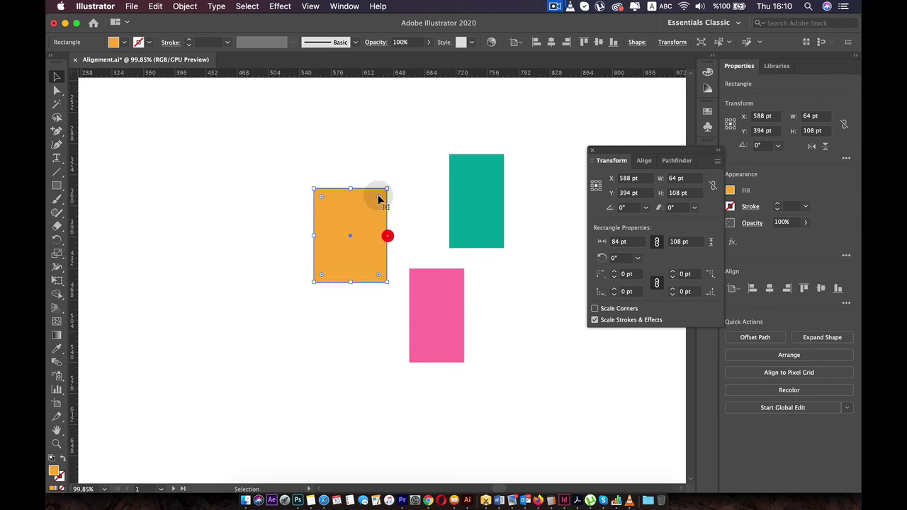
# - Turn off Snap to Grid, nudge orange left, and close the floating Transform panel
pyautogui.click(323, 7)
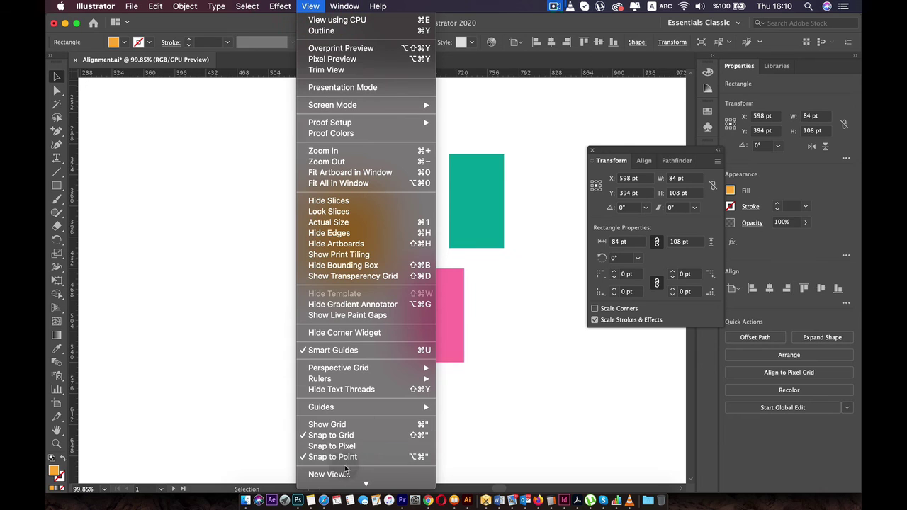
pyautogui.click(341, 435)
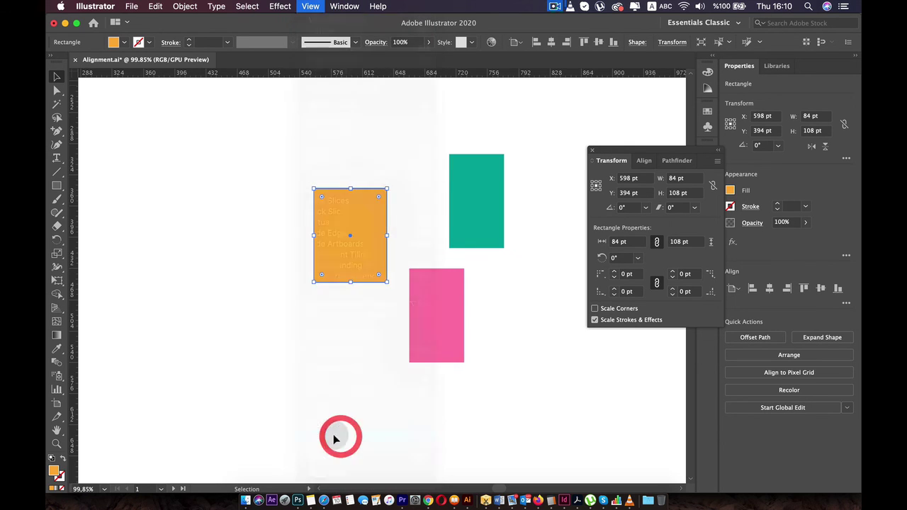
pyautogui.moveTo(355, 248)
pyautogui.mouseDown()
pyautogui.moveTo(338, 265)
pyautogui.moveTo(341, 238)
pyautogui.mouseUp()
pyautogui.scroll(-5, 371, 254)
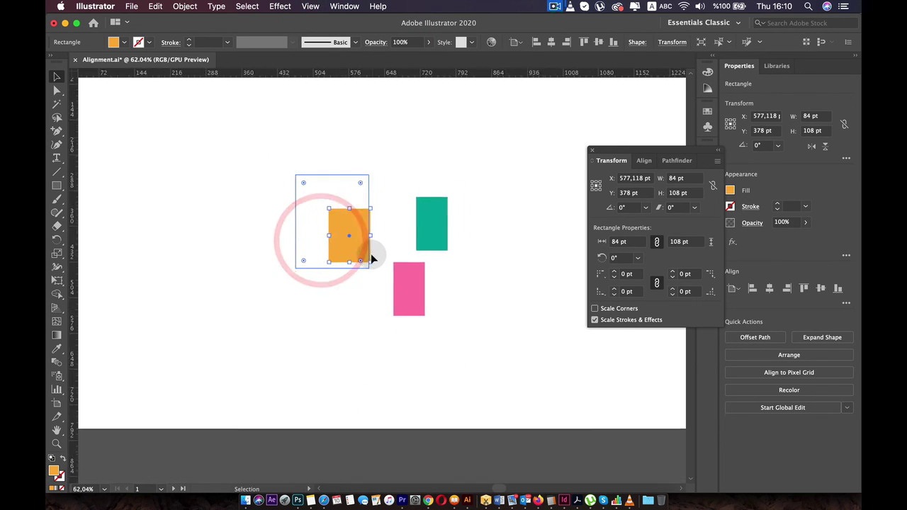
pyautogui.moveTo(280, 180); pyautogui.dragTo(353, 218)
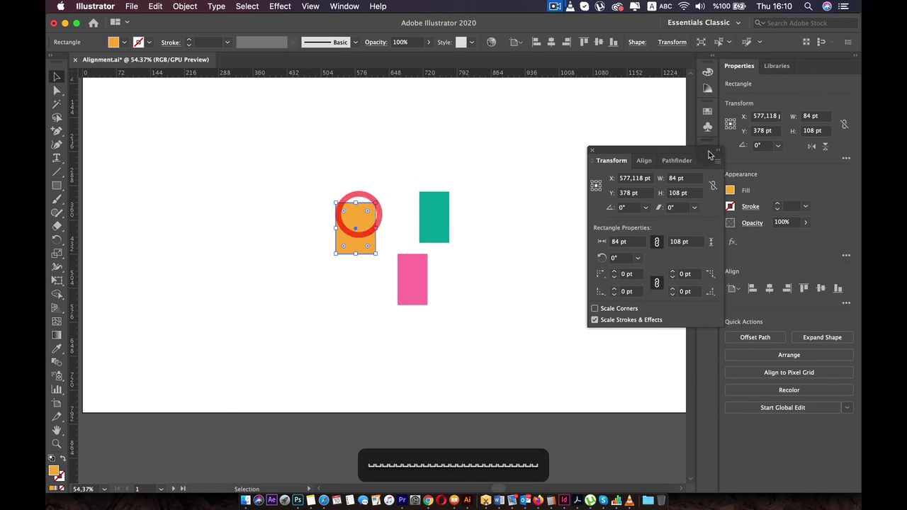
pyautogui.click(594, 151)
pyautogui.scroll(-3, 482, 190)
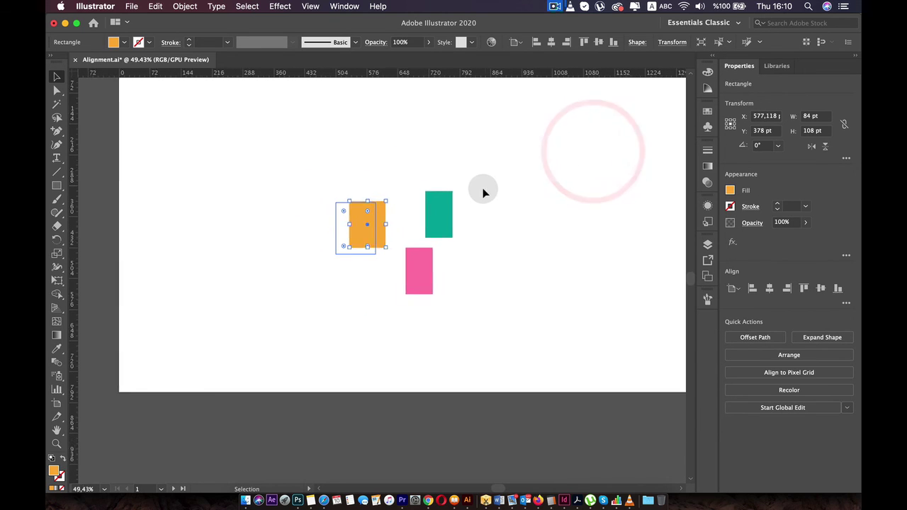
pyautogui.moveTo(482, 190); pyautogui.dragTo(463, 176)
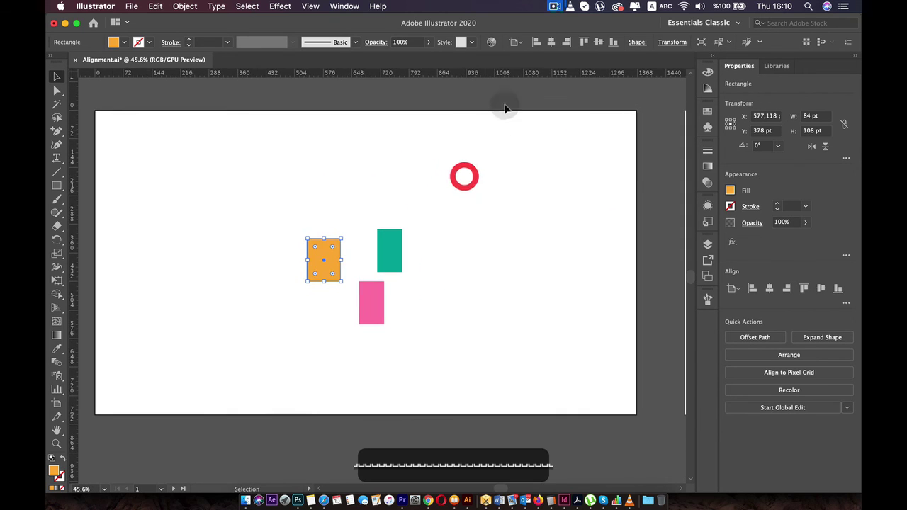
pyautogui.click(555, 7)
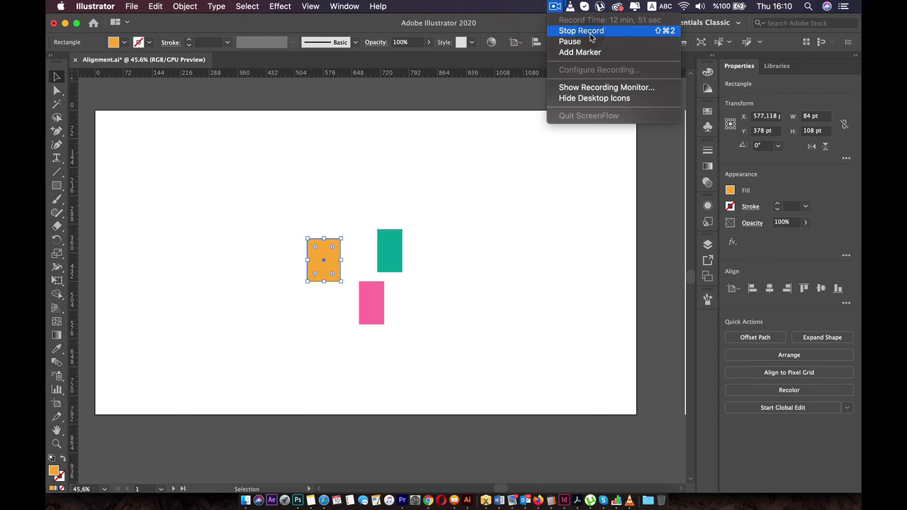